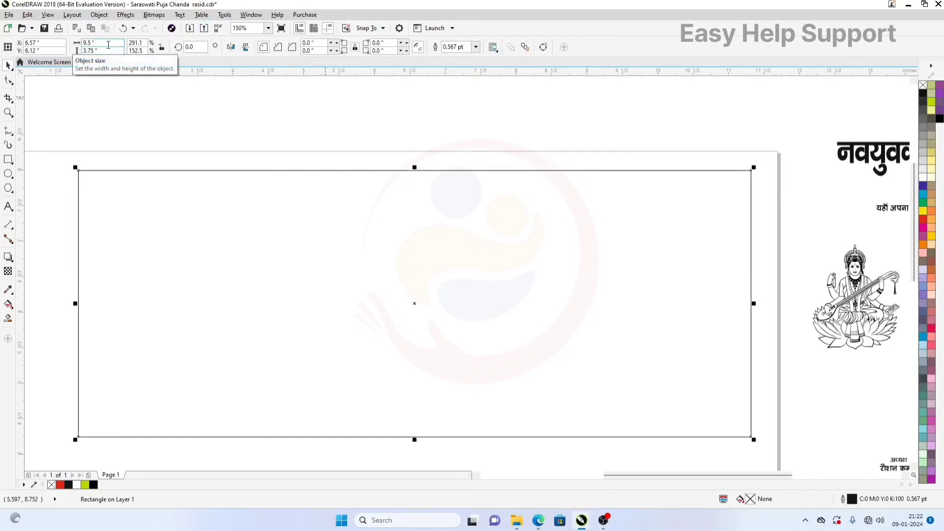
Step: Set the width of the selected rectangle to 3.75 inches
{"action": "double_click", "coordinate": [116, 44]}
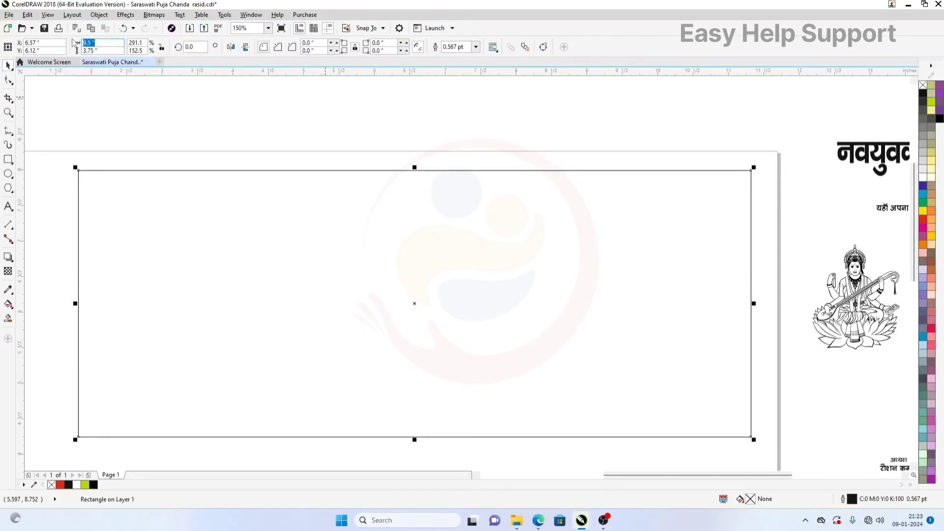
{"action": "type", "text": "3.75"}
{"action": "key", "text": "Return"}
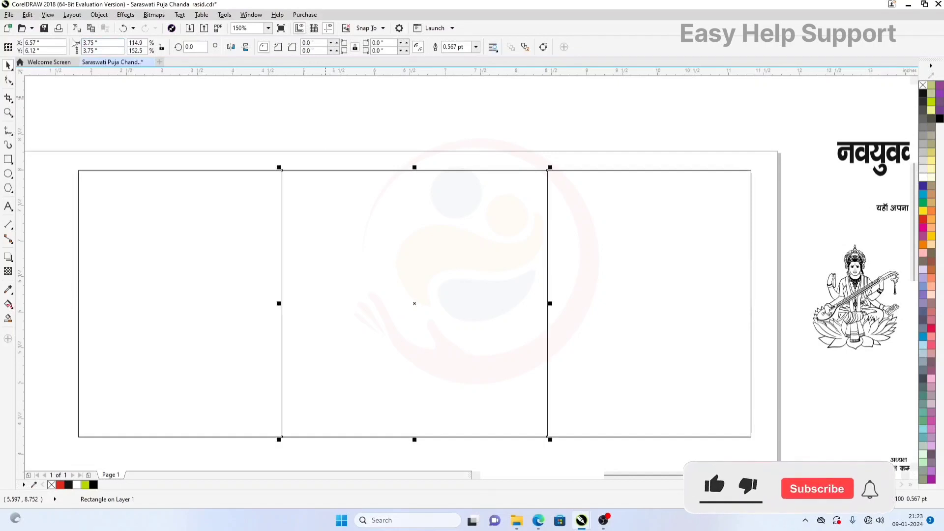
Step: Align the 3.75-inch square to the left edge of the wide rectangle
{"action": "left_click", "coordinate": [202, 226], "text": "shift"}
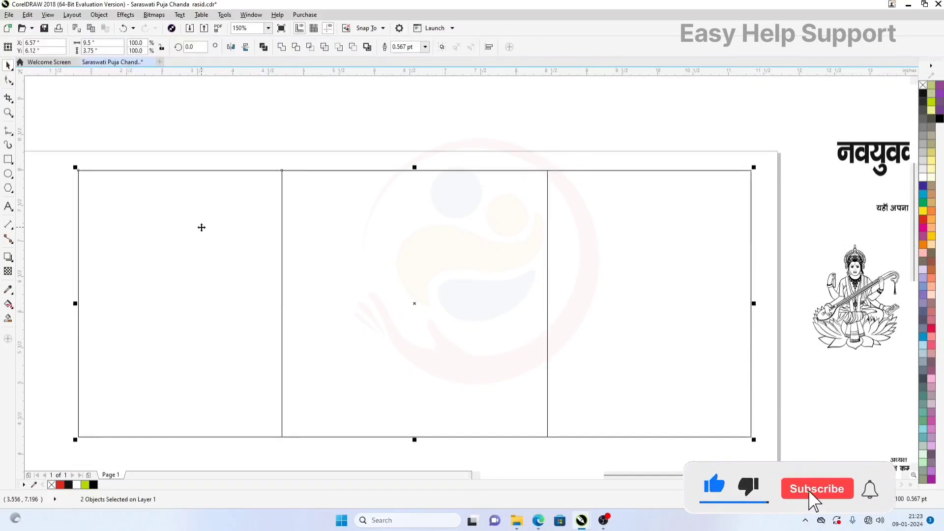
{"action": "key", "text": "l"}
{"action": "left_click", "coordinate": [361, 126]}
{"action": "left_click", "coordinate": [320, 233]}
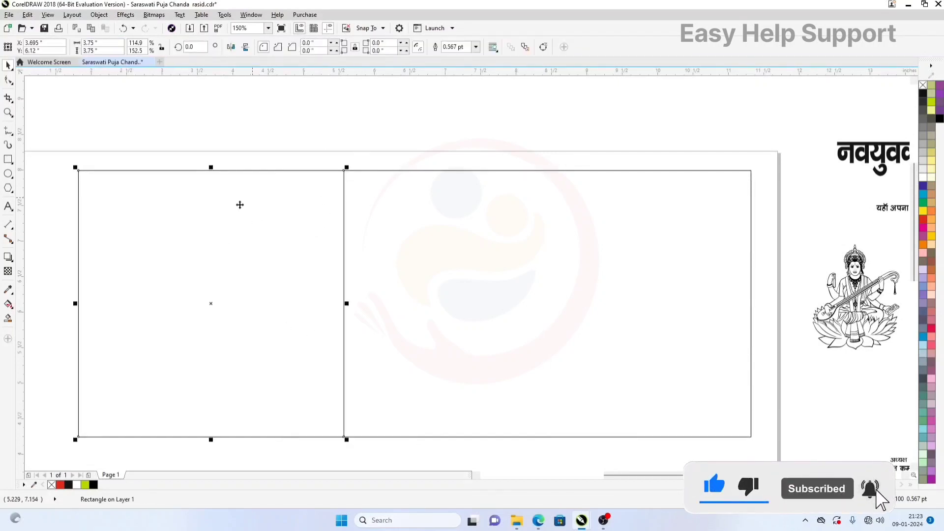
{"action": "left_click", "coordinate": [169, 133]}
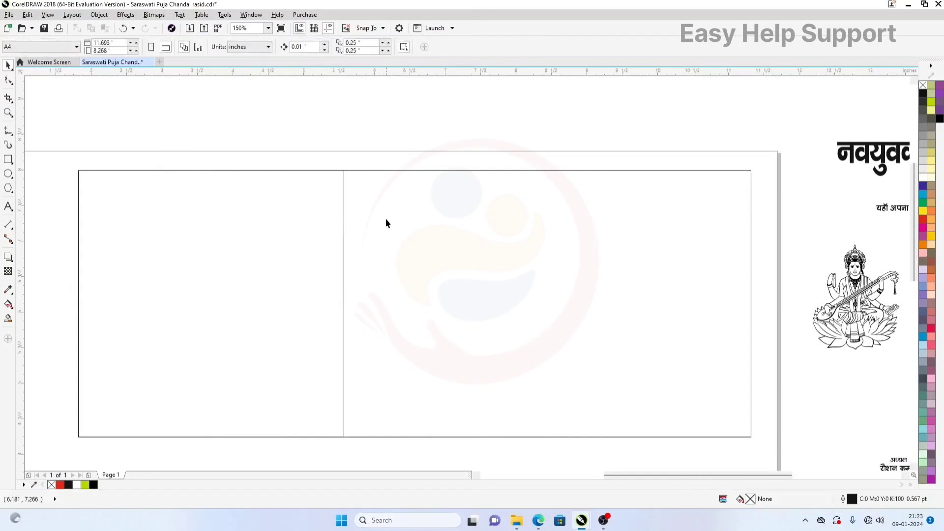
Step: Shrink the wide rectangle from its left edge to about 5.69 inches wide, leaving a narrow gap beside the square
{"action": "left_click", "coordinate": [384, 217]}
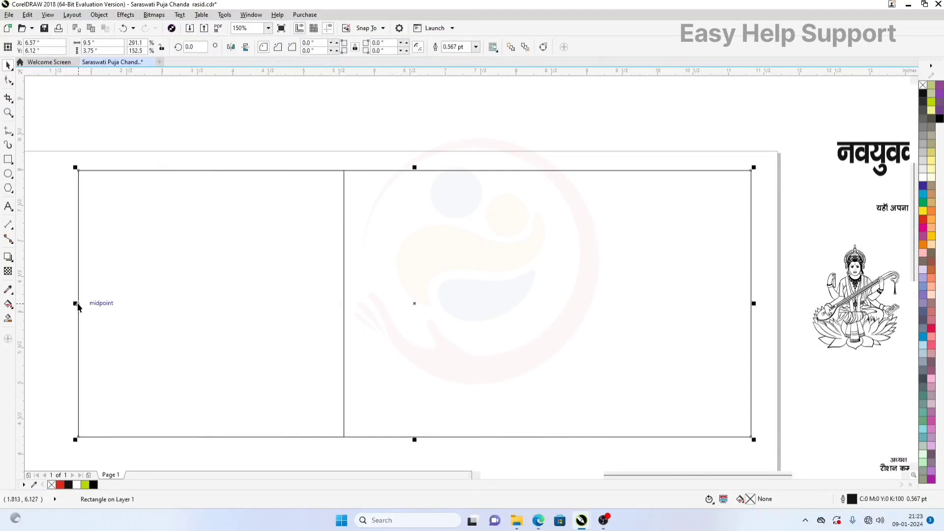
{"action": "left_click_drag", "start_coordinate": [75, 303], "coordinate": [346, 298]}
{"action": "scroll", "coordinate": [347, 299], "scroll_direction": "up", "scroll_amount": 5}
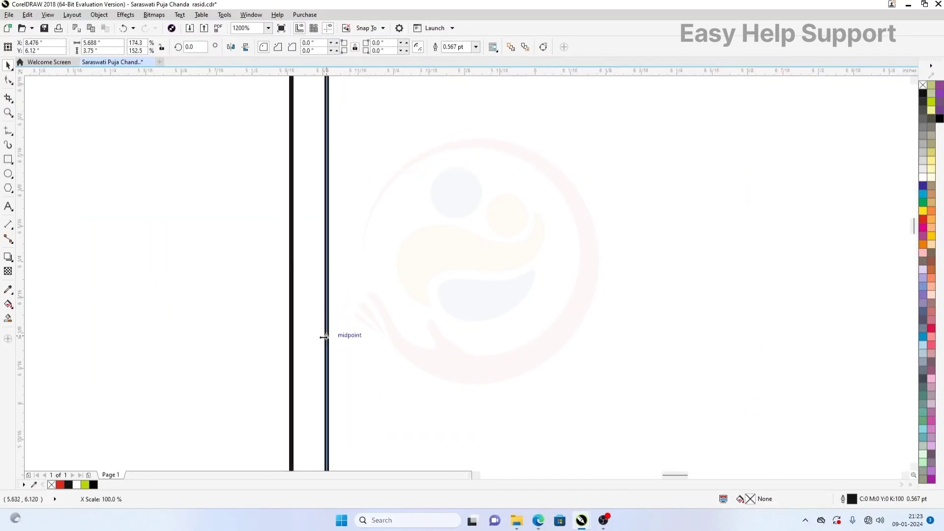
{"action": "scroll", "coordinate": [347, 274], "scroll_direction": "down", "scroll_amount": 5}
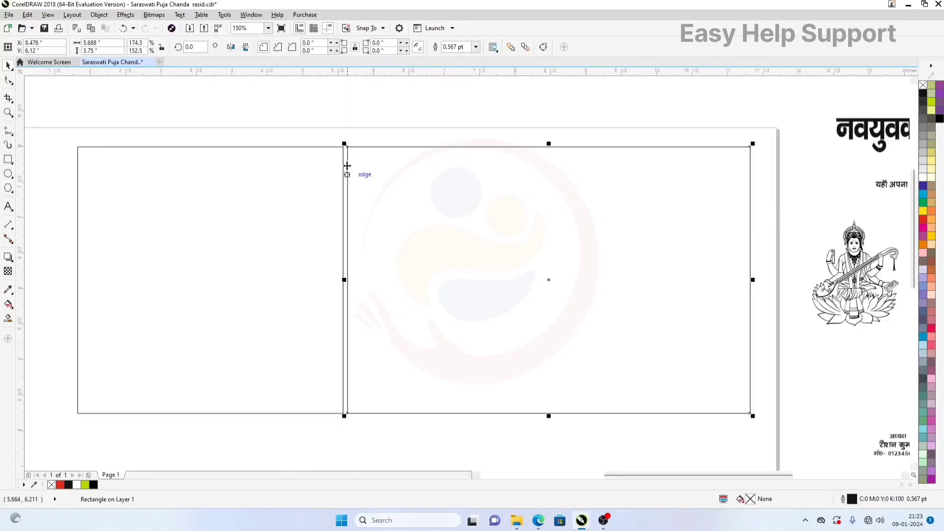
{"action": "left_click", "coordinate": [339, 90]}
Step: Round all corners of both the wide rectangle and the square with a 0.125-inch radius
{"action": "left_click", "coordinate": [368, 191]}
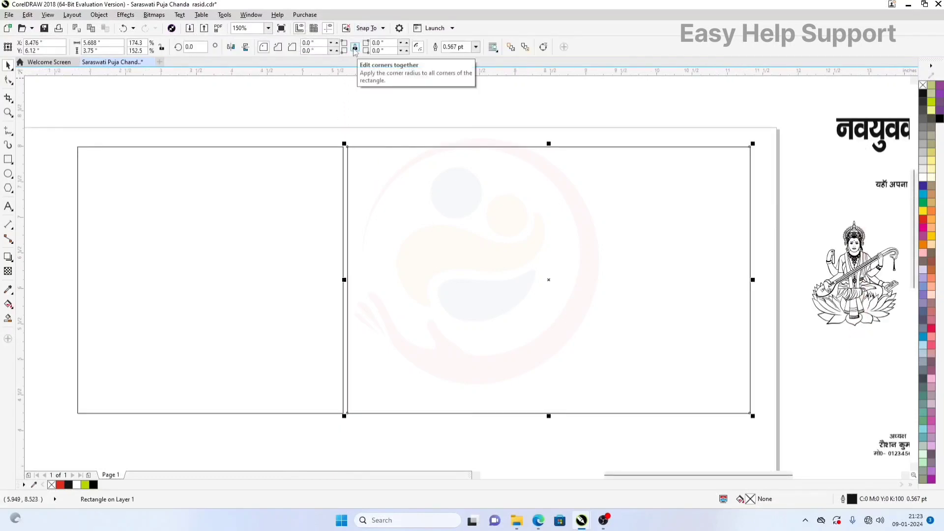
{"action": "double_click", "coordinate": [381, 50]}
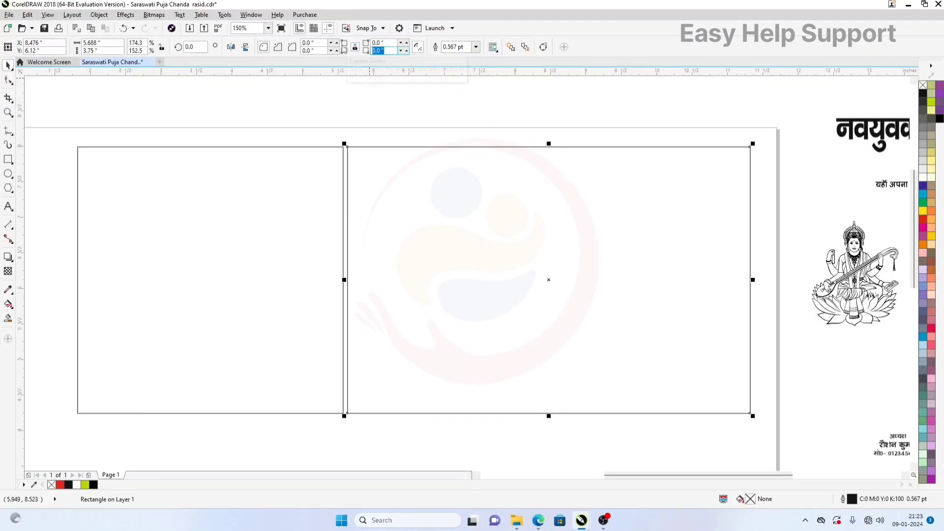
{"action": "key", "text": "BackSpace"}
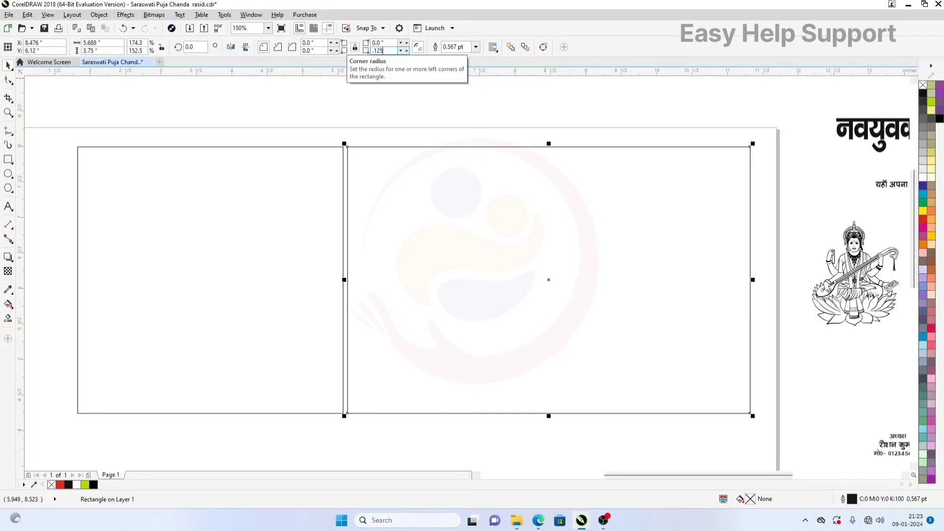
{"action": "type", "text": ".125"}
{"action": "key", "text": "Return"}
{"action": "left_click", "coordinate": [312, 164]}
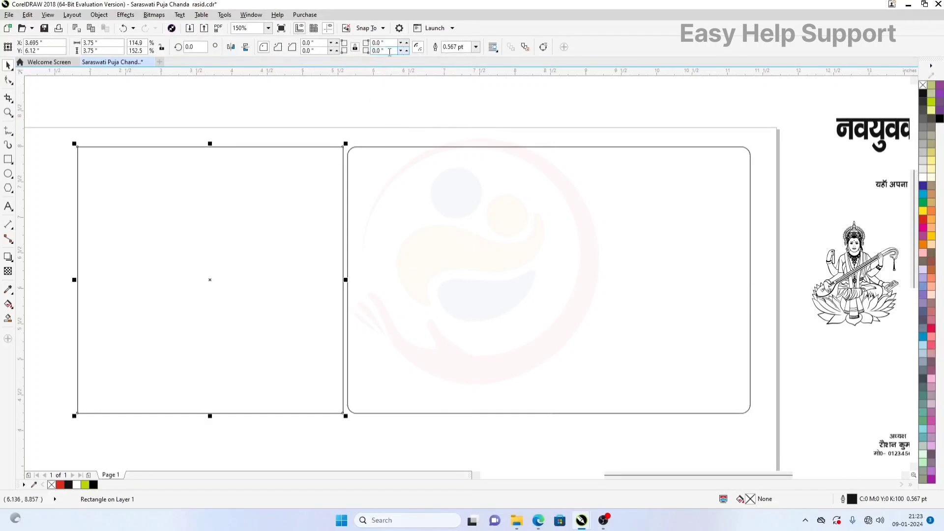
{"action": "type", "text": ".125"}
{"action": "key", "text": "Return"}
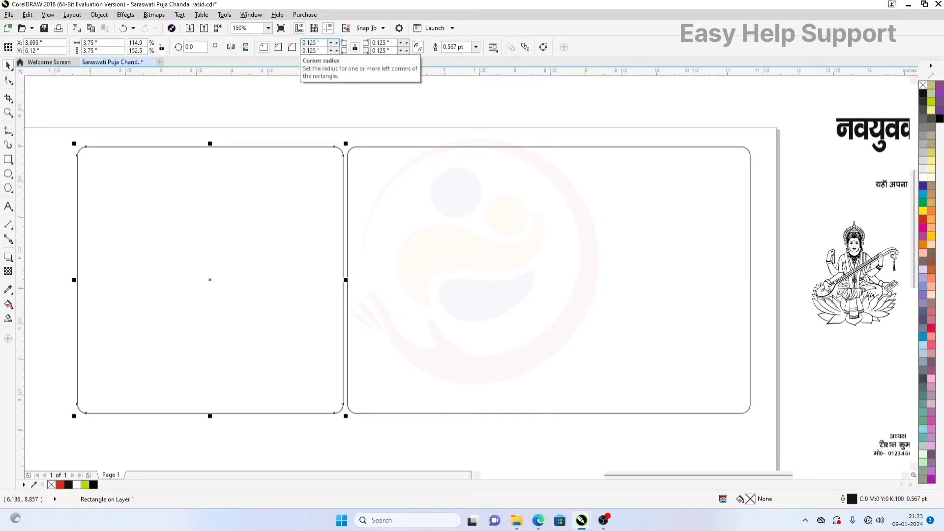
Step: Set the outline width of both rounded frames to 2.0 pt
{"action": "left_click", "coordinate": [412, 147], "text": "shift"}
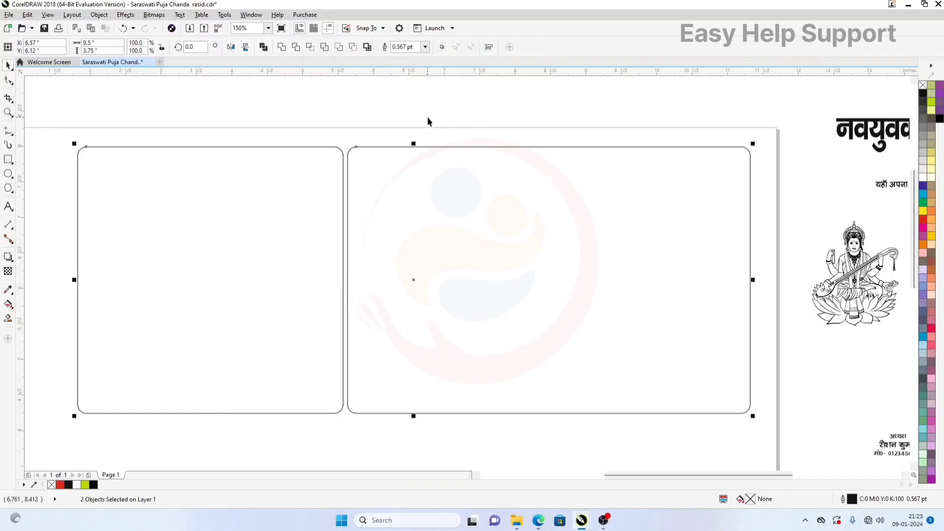
{"action": "left_click", "coordinate": [426, 47]}
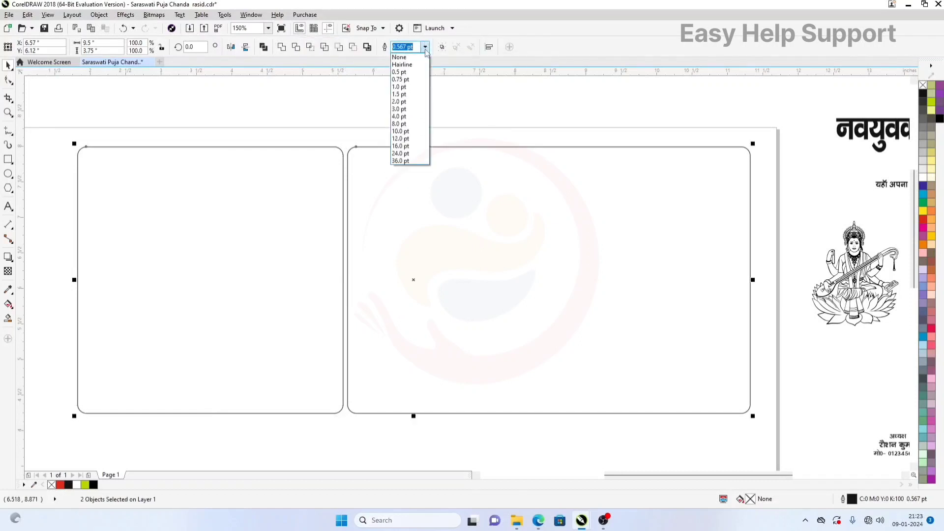
{"action": "left_click", "coordinate": [412, 101]}
{"action": "left_click", "coordinate": [362, 118]}
Step: Add a one-step inside contour to the square frame with a 0.1-inch offset
{"action": "left_click", "coordinate": [260, 172]}
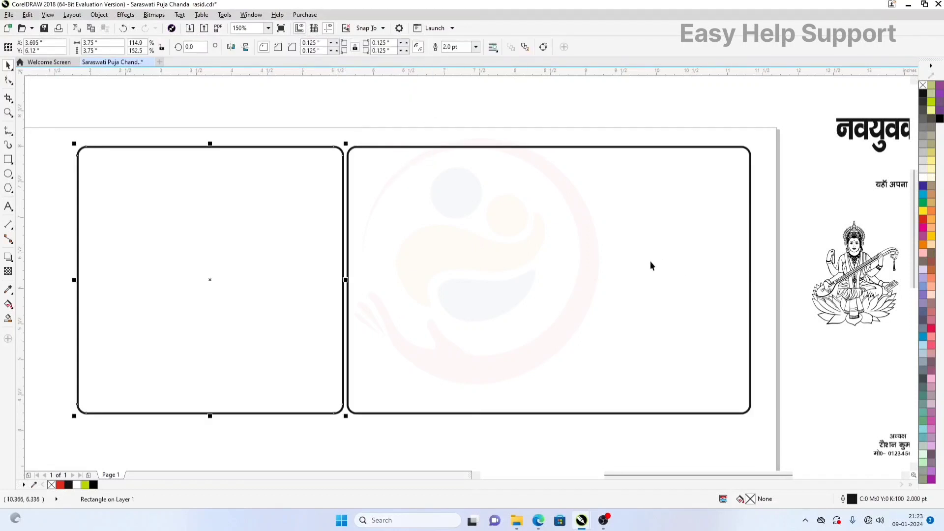
{"action": "left_click", "coordinate": [6, 260]}
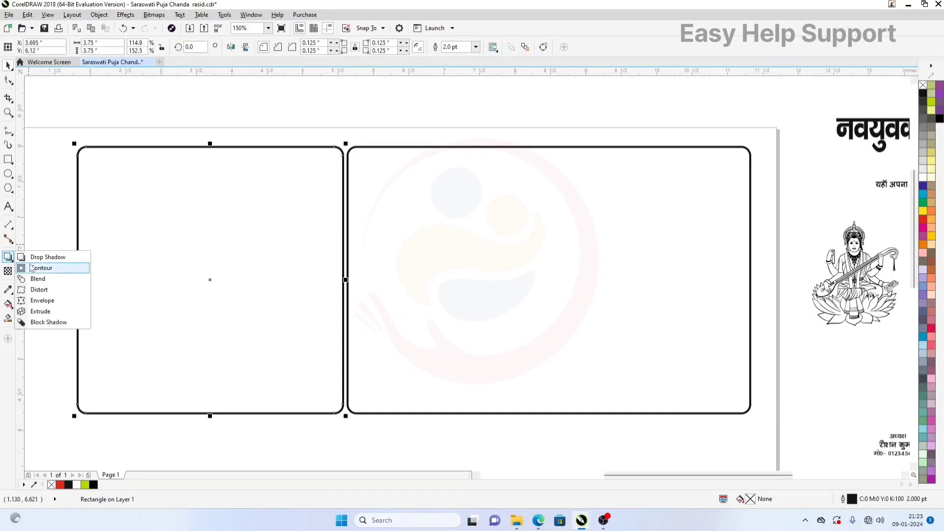
{"action": "left_click", "coordinate": [34, 268]}
{"action": "left_click_drag", "start_coordinate": [129, 171], "coordinate": [113, 158]}
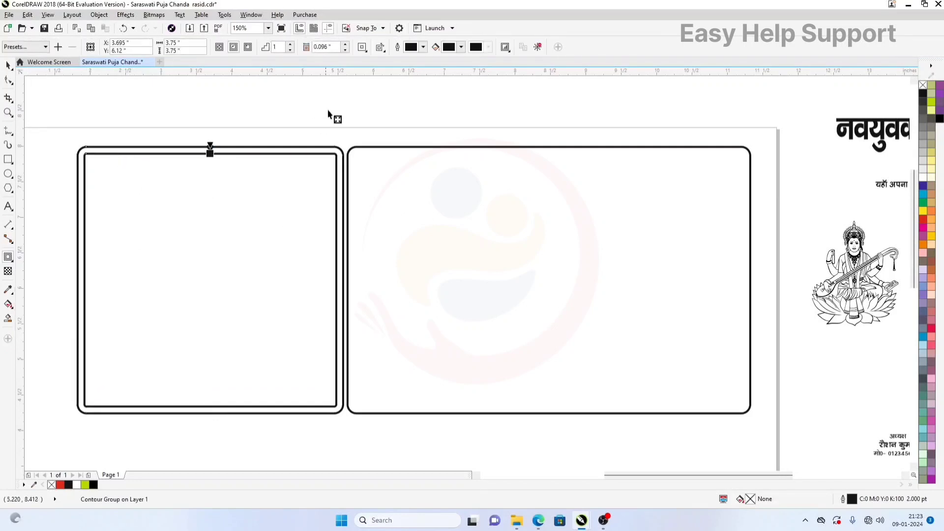
{"action": "double_click", "coordinate": [323, 48]}
{"action": "type", "text": ".1"}
{"action": "key", "text": "Return"}
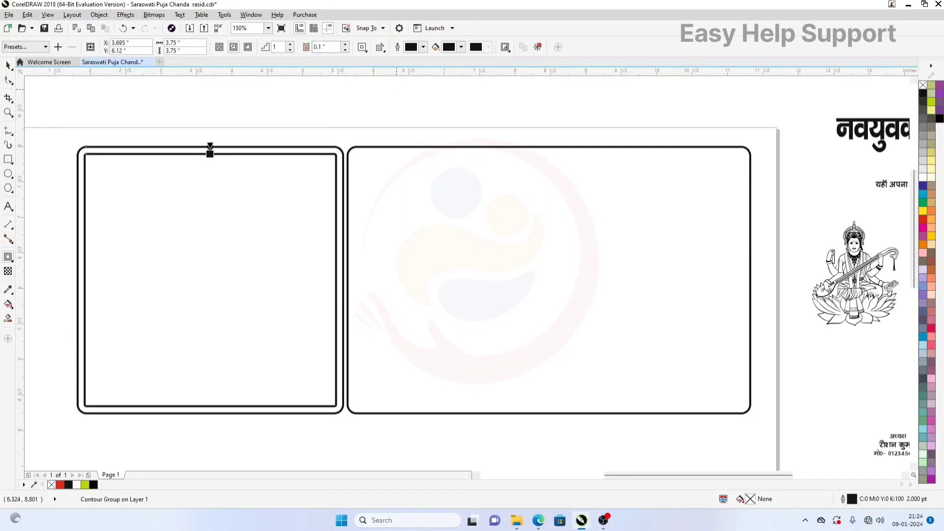
Step: Add an inside contour to the wide frame with a 0.1-inch offset
{"action": "key", "text": "space"}
{"action": "left_click", "coordinate": [505, 212]}
{"action": "left_click", "coordinate": [10, 258]}
{"action": "left_click_drag", "start_coordinate": [411, 204], "coordinate": [392, 152]}
{"action": "triple_click", "coordinate": [323, 46]}
{"action": "key", "text": "BackSpace"}
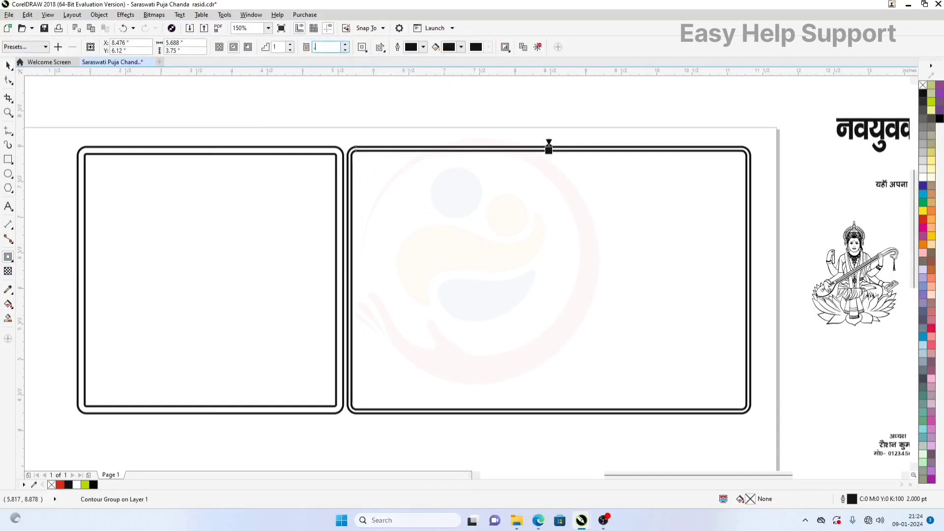
{"action": "type", "text": ".1"}
{"action": "key", "text": "Return"}
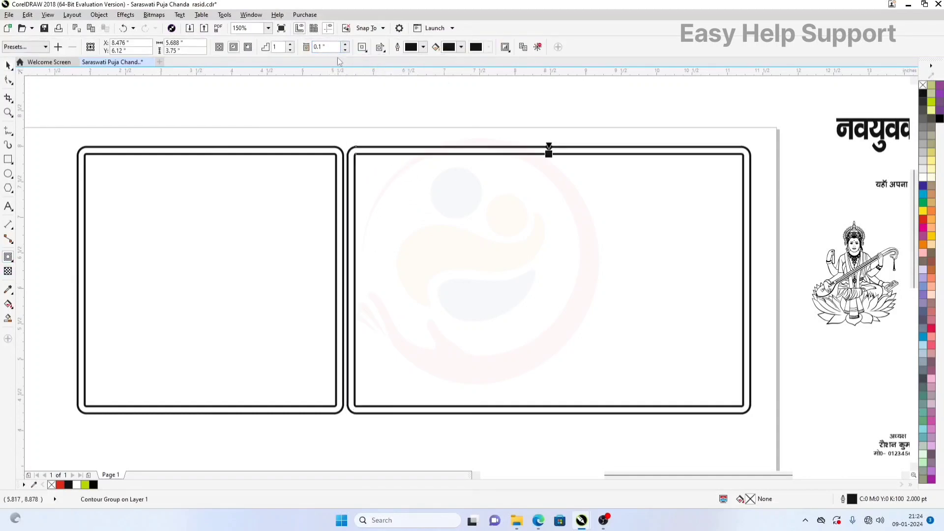
Step: Break the contour groups of the wide frame and the square frame apart
{"action": "left_click", "coordinate": [8, 65]}
{"action": "right_click", "coordinate": [377, 171]}
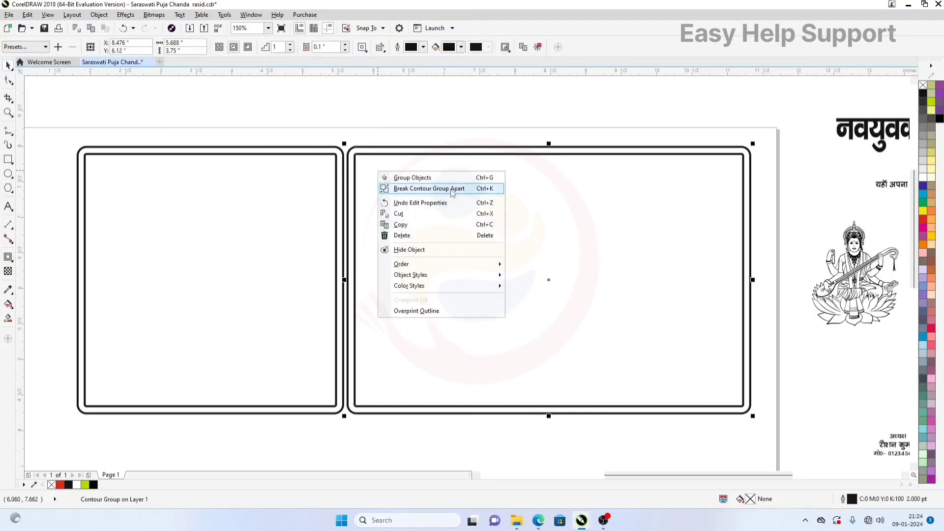
{"action": "left_click", "coordinate": [451, 189]}
{"action": "left_click", "coordinate": [297, 186]}
{"action": "right_click", "coordinate": [296, 189]}
{"action": "left_click", "coordinate": [345, 204]}
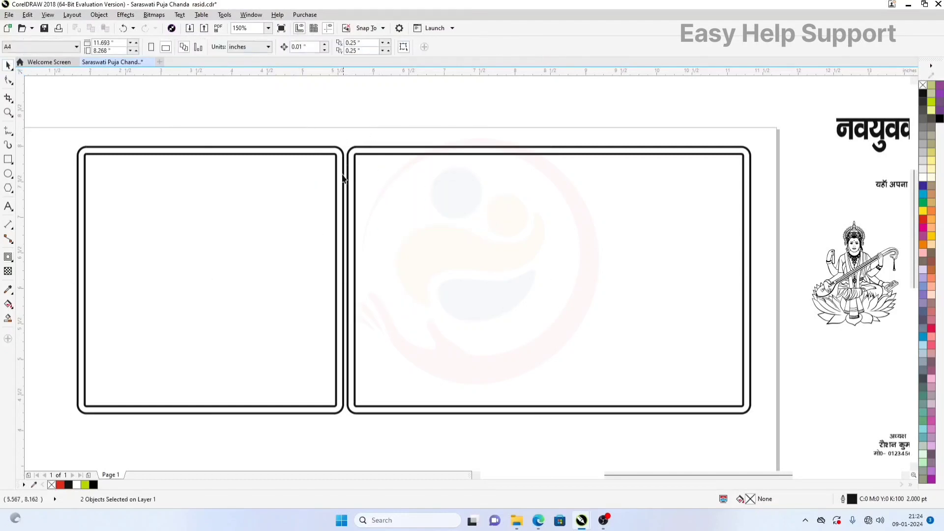
Step: Set the outline width of both inner contour rectangles to 0.75 pt
{"action": "left_click", "coordinate": [427, 186]}
{"action": "left_click", "coordinate": [425, 47]}
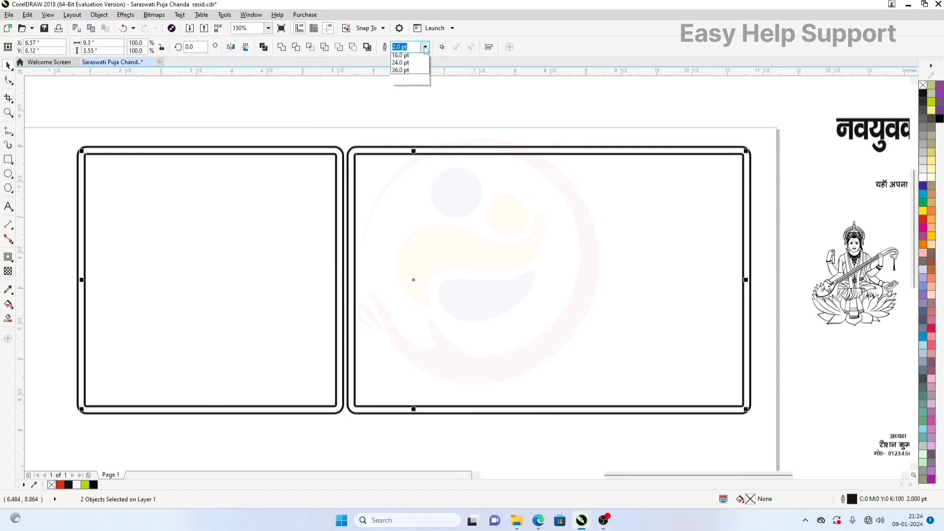
{"action": "left_click", "coordinate": [416, 81]}
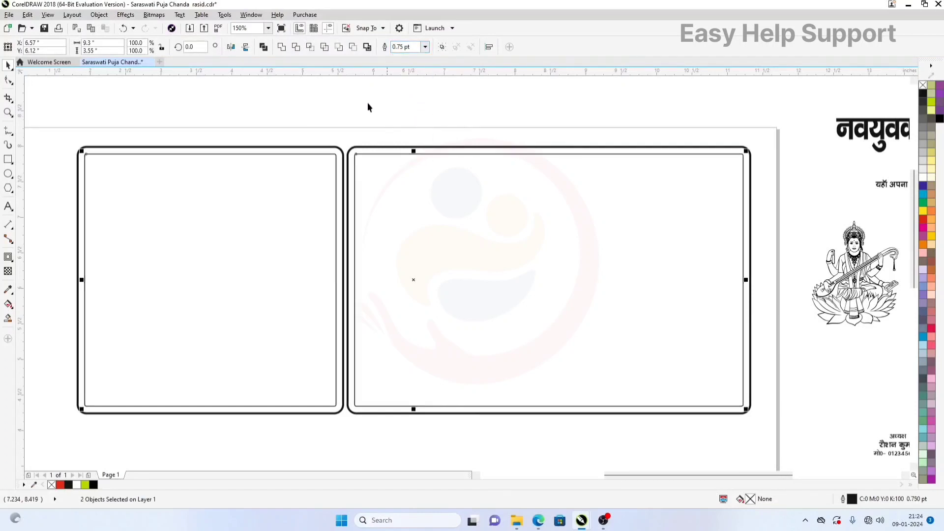
{"action": "left_click", "coordinate": [367, 104]}
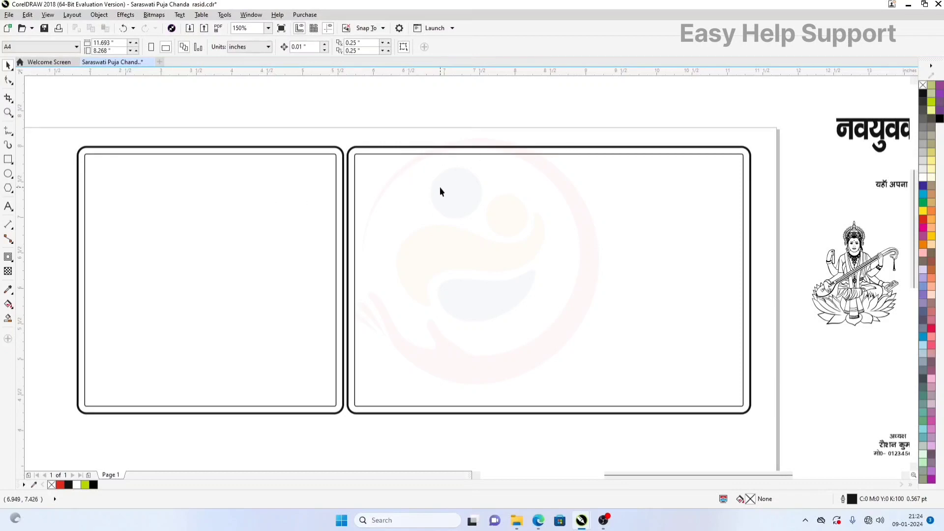
Step: Move the "!! जय माँ सरस्वती !!" text into the wide frame, just below its upper edge
{"action": "scroll", "coordinate": [409, 196], "scroll_direction": "down", "scroll_amount": 1}
{"action": "scroll", "coordinate": [648, 122], "scroll_direction": "up", "scroll_amount": 1}
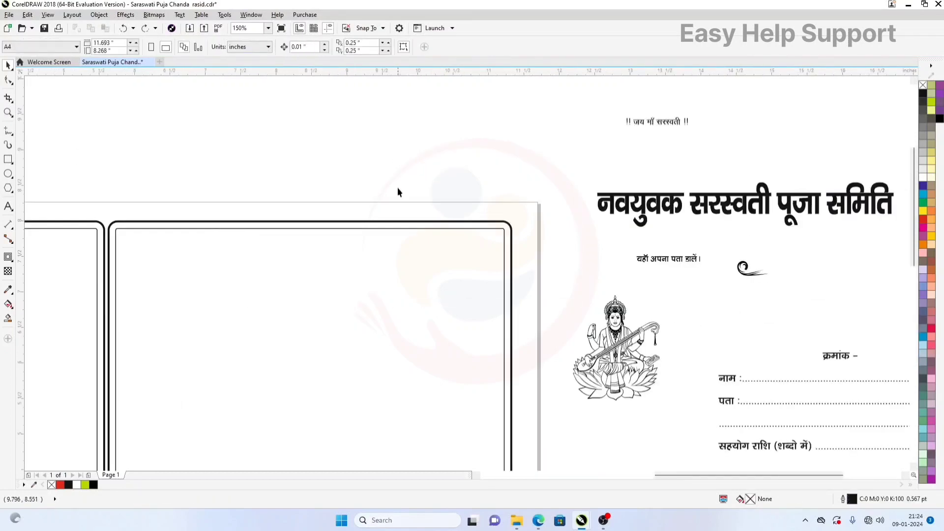
{"action": "scroll", "coordinate": [381, 202], "scroll_direction": "down", "scroll_amount": 1}
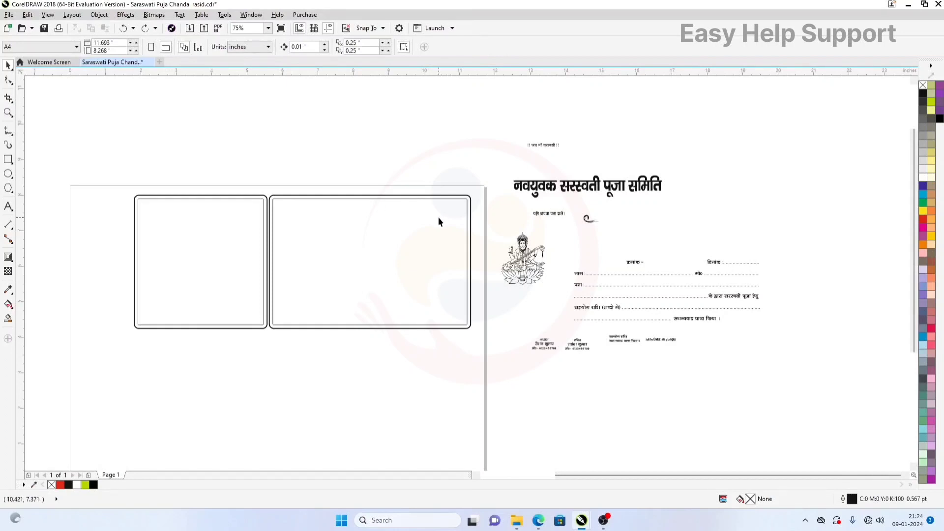
{"action": "right_click", "coordinate": [398, 133]}
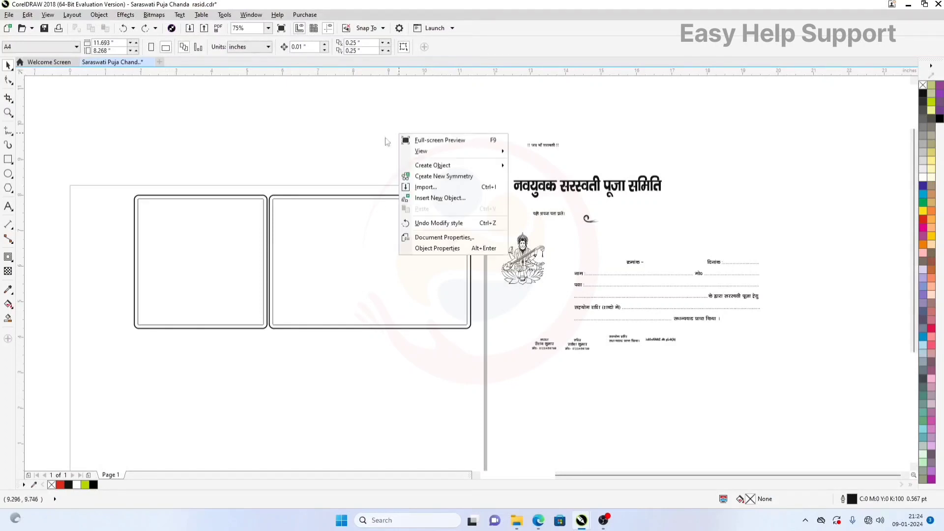
{"action": "left_click", "coordinate": [344, 141]}
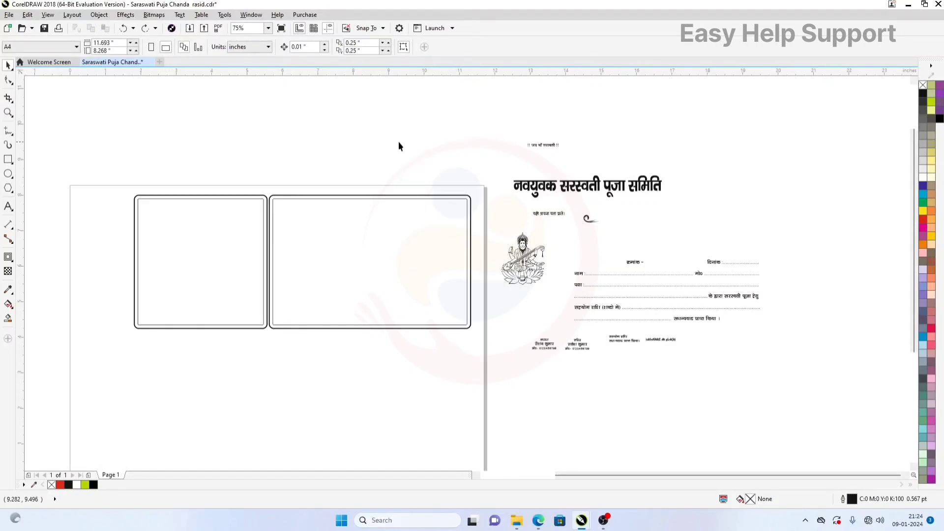
{"action": "left_click_drag", "start_coordinate": [543, 152], "coordinate": [351, 207]}
Step: Align the top of the "!! जय माँ सरस्वती !!" text with the top edge of the wide frame's inner rectangle
{"action": "scroll", "coordinate": [351, 207], "scroll_direction": "up", "scroll_amount": 5}
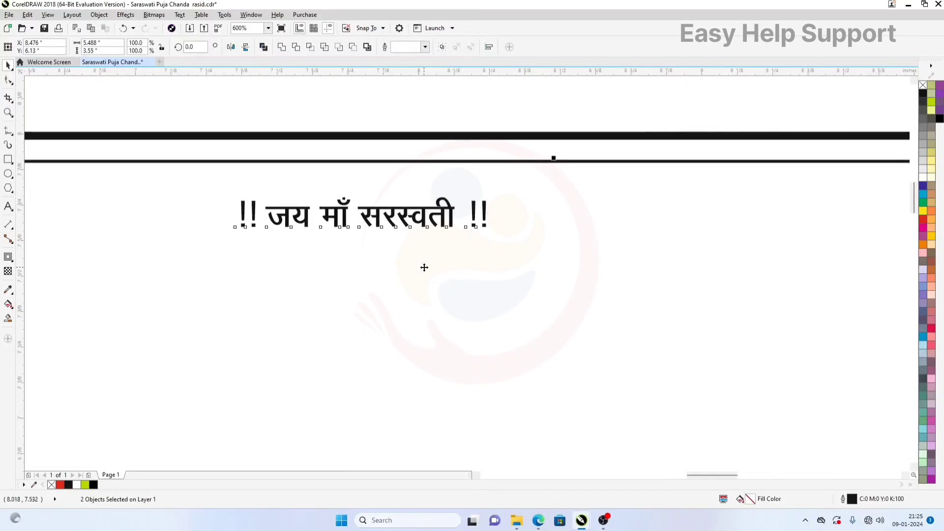
{"action": "scroll", "coordinate": [426, 149], "scroll_direction": "down", "scroll_amount": 2}
{"action": "left_click_drag", "start_coordinate": [251, 113], "coordinate": [474, 252]}
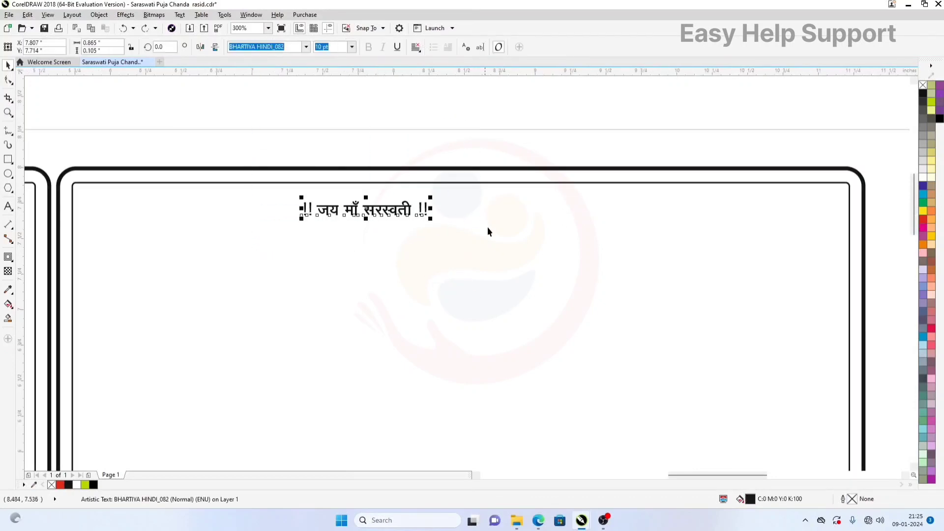
{"action": "left_click", "coordinate": [300, 184], "text": "shift"}
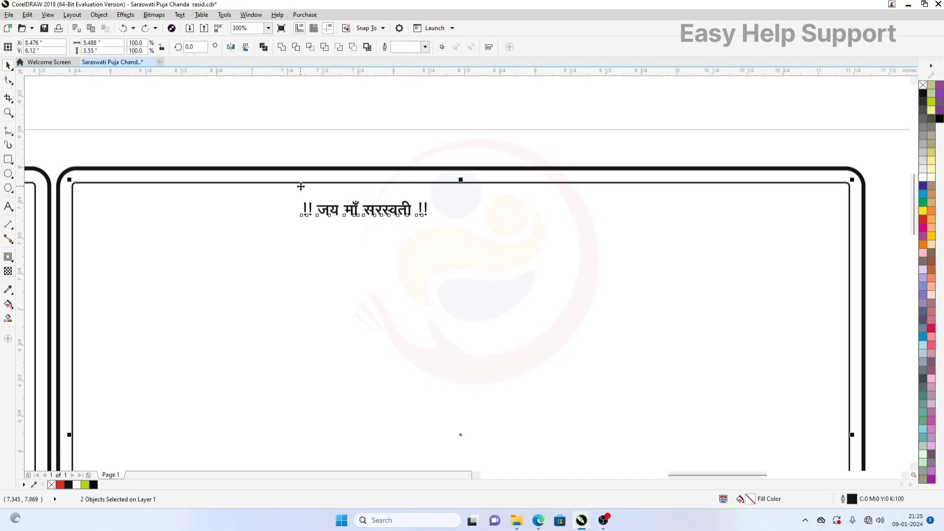
{"action": "left_click", "coordinate": [99, 15]}
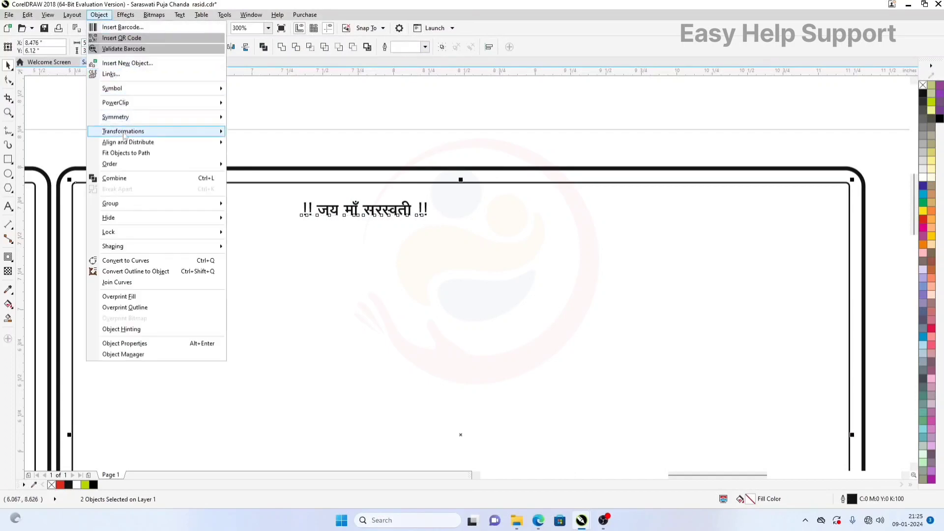
{"action": "mouse_move", "coordinate": [127, 143]}
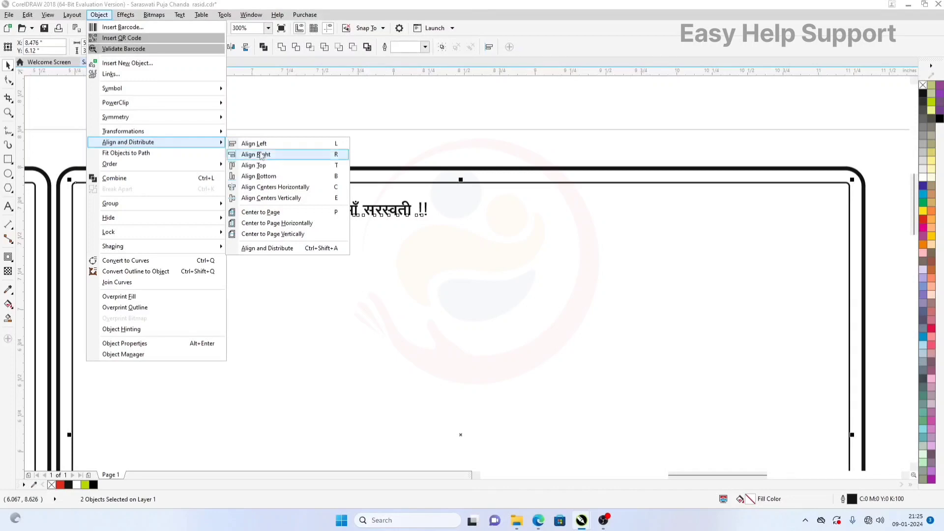
{"action": "left_click", "coordinate": [308, 249]}
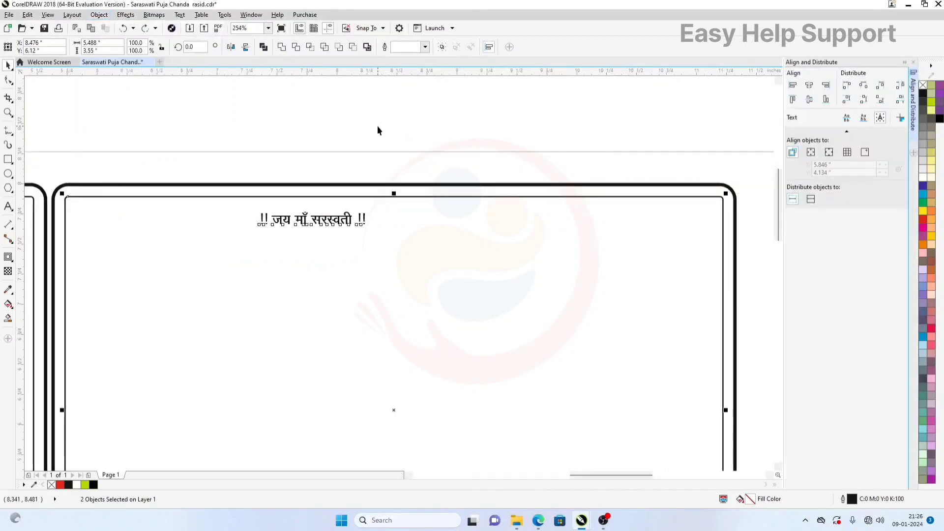
{"action": "left_click", "coordinate": [792, 100]}
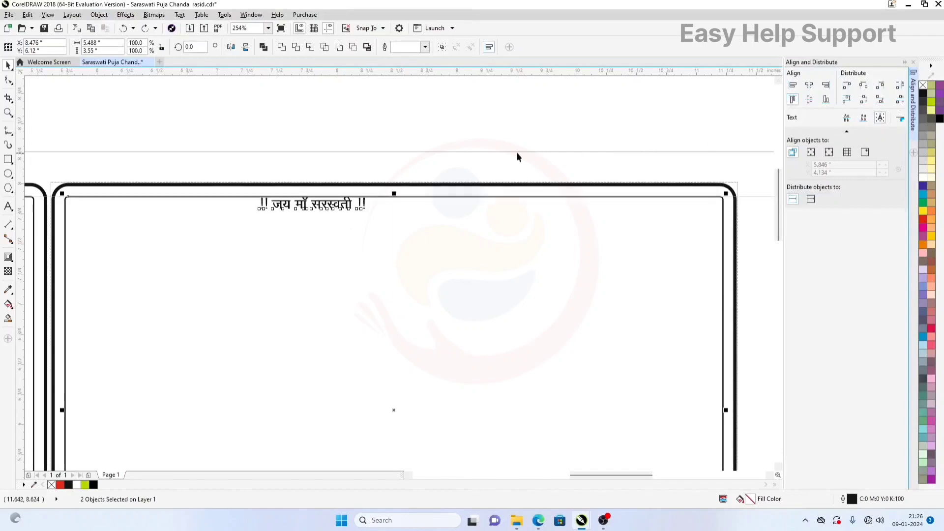
Step: Shift the "!! जय माँ सरस्वती !!" text leftward and place a duplicate at the same height near the wide frame's upper-right corner
{"action": "left_click", "coordinate": [187, 146]}
{"action": "left_click", "coordinate": [338, 213]}
{"action": "left_click_drag", "start_coordinate": [319, 212], "coordinate": [639, 223]}
{"action": "right_click", "coordinate": [640, 222]}
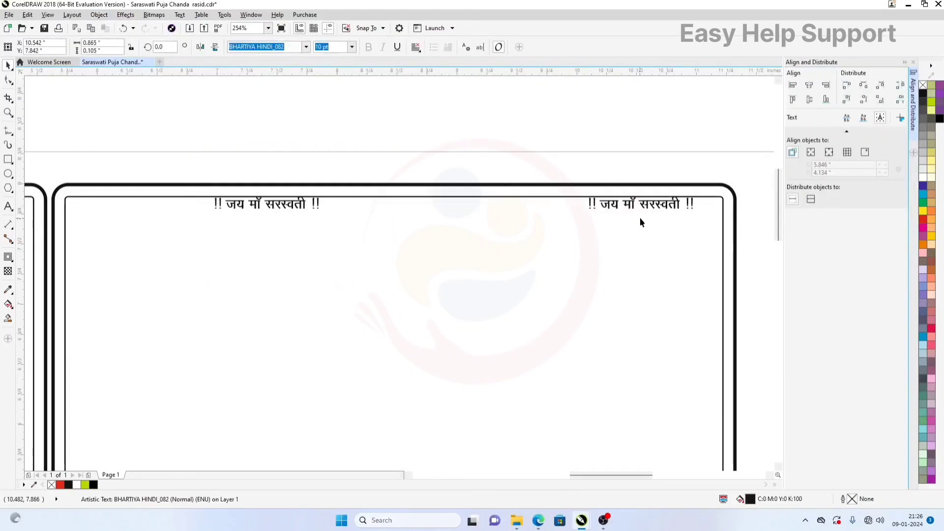
{"action": "left_click", "coordinate": [340, 163]}
{"action": "scroll", "coordinate": [449, 210], "scroll_direction": "down", "scroll_amount": 5}
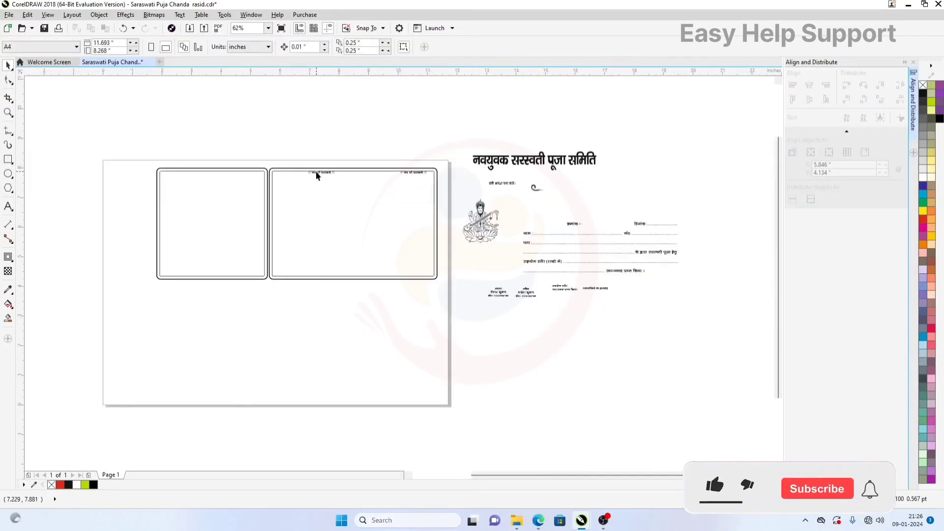
Step: Align the Saraswati artwork to the top and left edges of the wide frame's inner rectangle
{"action": "scroll", "coordinate": [306, 167], "scroll_direction": "up", "scroll_amount": 3}
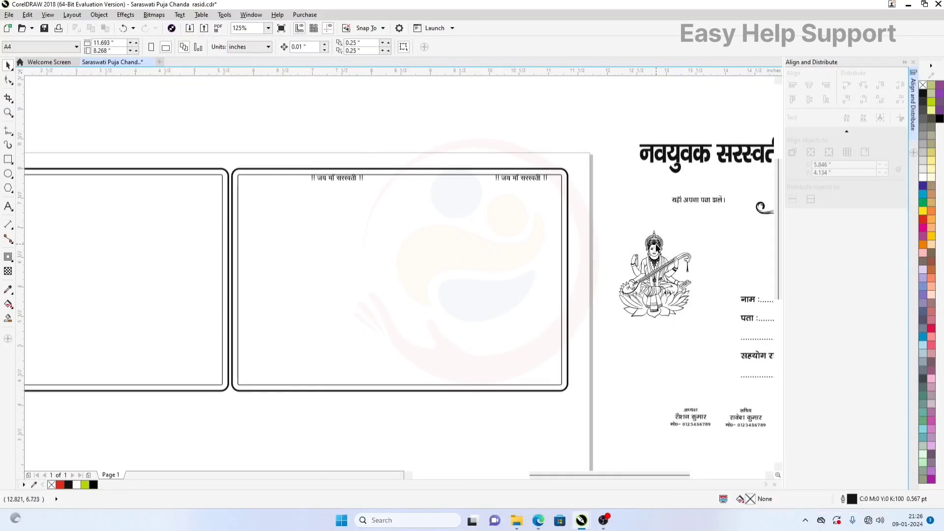
{"action": "left_click", "coordinate": [655, 242]}
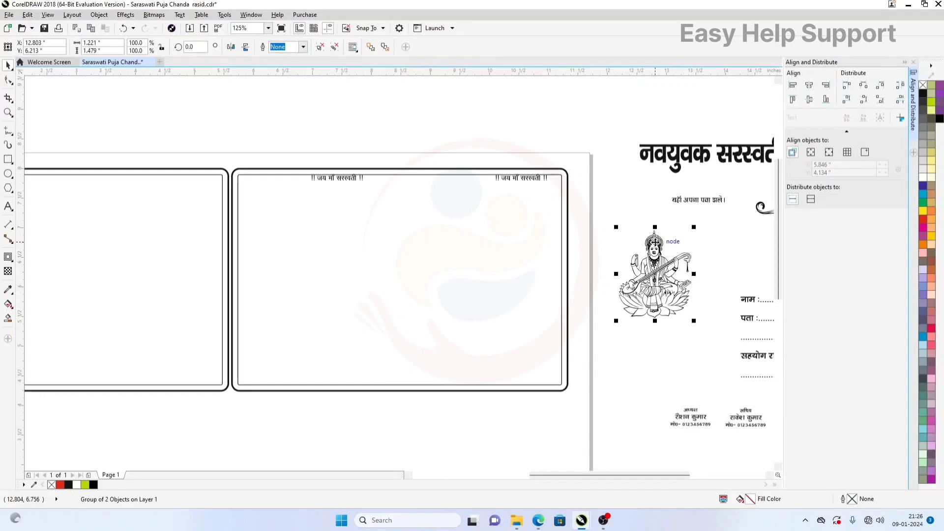
{"action": "left_click", "coordinate": [406, 252], "text": "shift"}
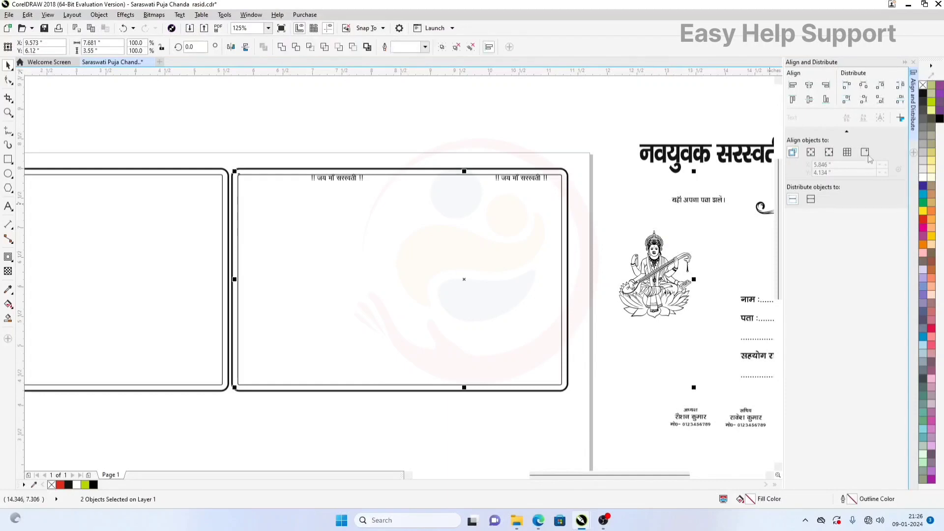
{"action": "left_click", "coordinate": [792, 99]}
{"action": "left_click", "coordinate": [793, 85]}
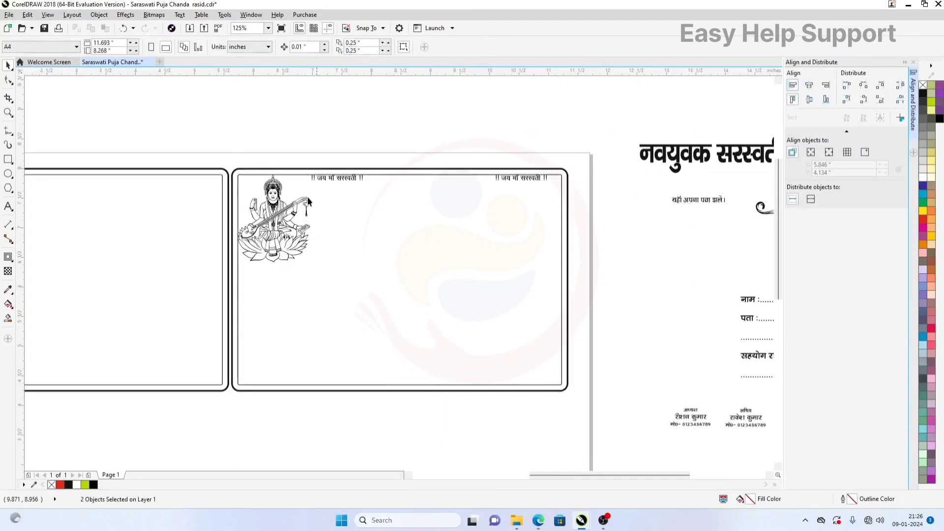
Step: Enlarge the Saraswati artwork slightly within the wide frame's upper-left corner
{"action": "left_click", "coordinate": [308, 196]}
{"action": "scroll", "coordinate": [280, 197], "scroll_direction": "up", "scroll_amount": 2}
{"action": "left_click_drag", "start_coordinate": [348, 335], "coordinate": [357, 344]}
{"action": "scroll", "coordinate": [324, 271], "scroll_direction": "down", "scroll_amount": 1}
{"action": "left_click", "coordinate": [367, 170]}
Step: Place the "नवयुवक सरस्वती पूजा समिति" heading beside the artwork and narrow it to about 4.05 inches to fit inside the inner border
{"action": "left_click_drag", "start_coordinate": [729, 201], "coordinate": [408, 259]}
{"action": "scroll", "coordinate": [598, 270], "scroll_direction": "up", "scroll_amount": 2}
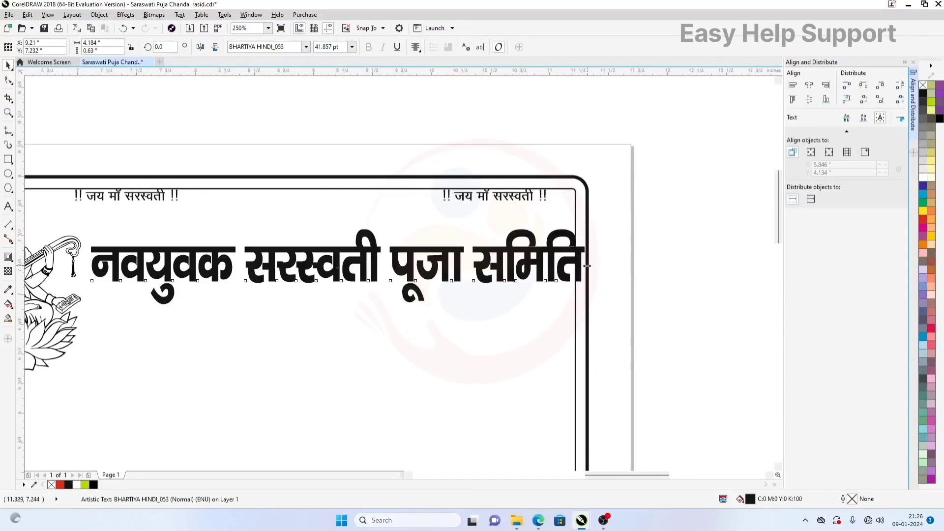
{"action": "scroll", "coordinate": [438, 226], "scroll_direction": "up", "scroll_amount": 2}
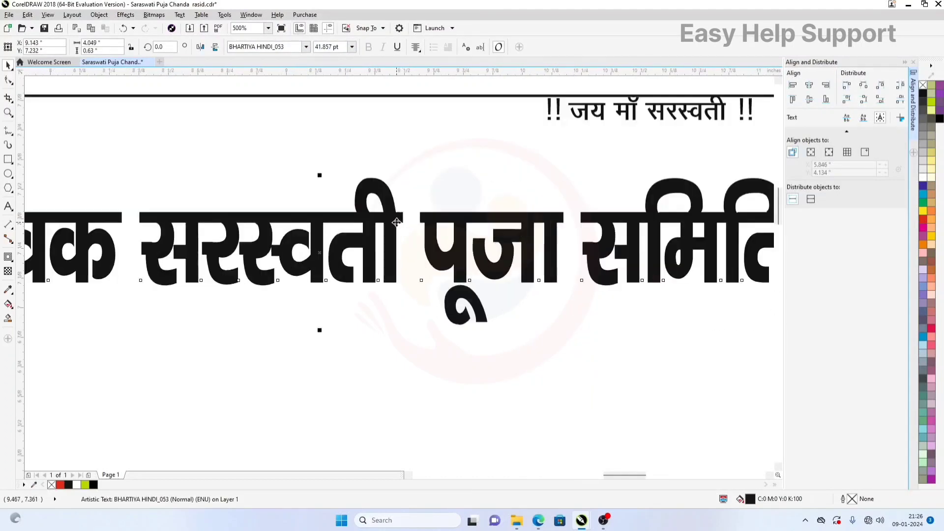
{"action": "scroll", "coordinate": [396, 222], "scroll_direction": "down", "scroll_amount": 4}
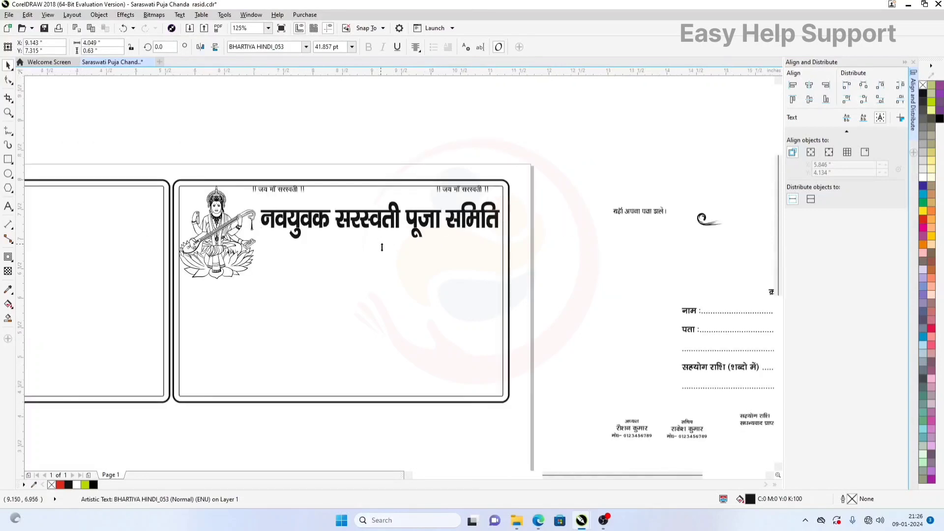
Step: Move the "यहाँ अपना पता डालें।" address line below the heading and set its font size to 12 pt
{"action": "left_click", "coordinate": [631, 219]}
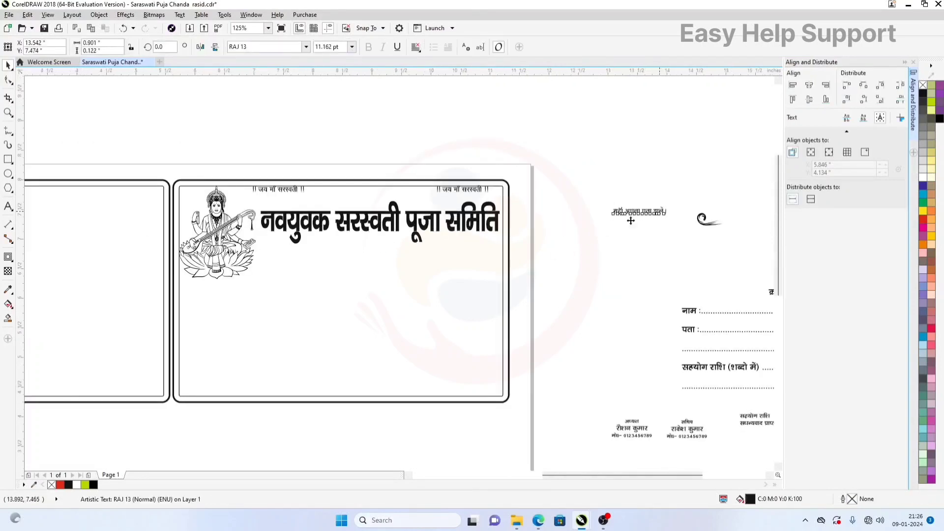
{"action": "left_click_drag", "start_coordinate": [631, 219], "coordinate": [358, 254]}
{"action": "scroll", "coordinate": [358, 254], "scroll_direction": "up", "scroll_amount": 4}
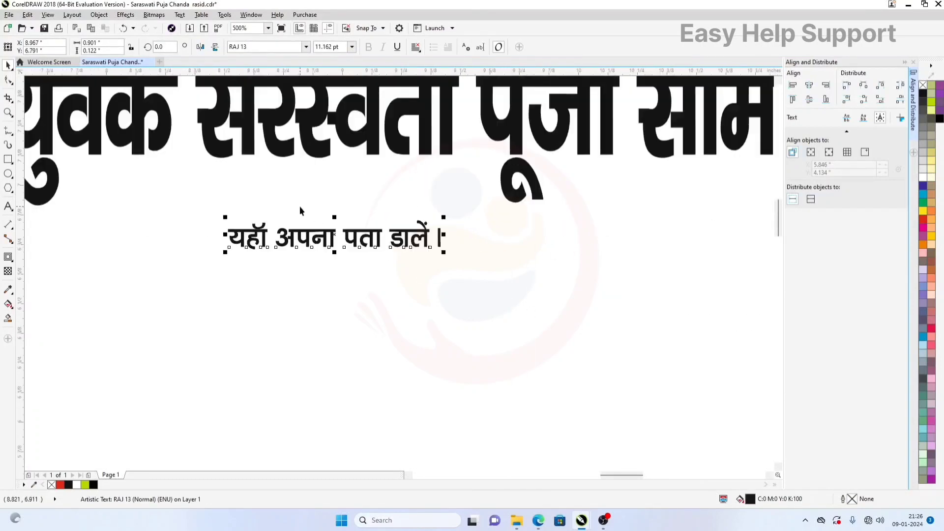
{"action": "type", "text": "12"}
{"action": "key", "text": "Return"}
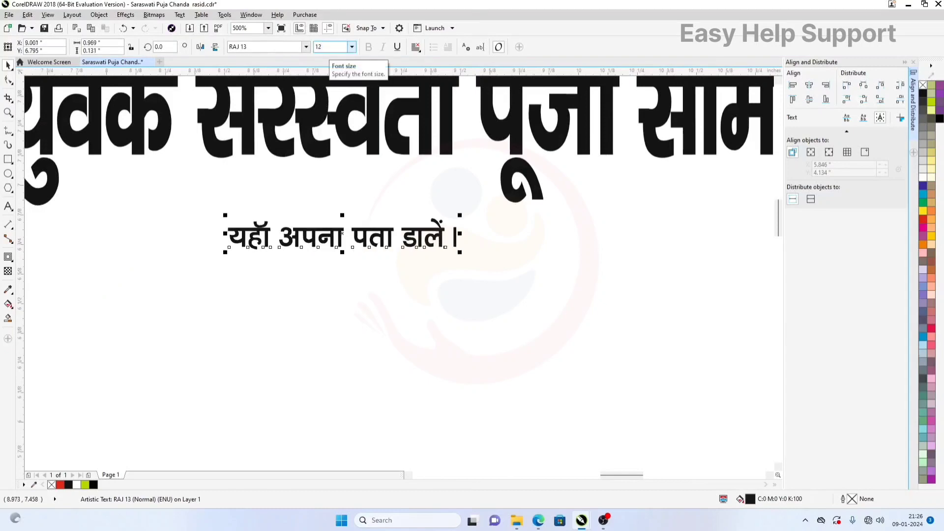
Step: Center the address line horizontally on the wide frame's inner rectangle
{"action": "scroll", "coordinate": [415, 182], "scroll_direction": "down", "scroll_amount": 2}
{"action": "left_click", "coordinate": [658, 276], "text": "shift"}
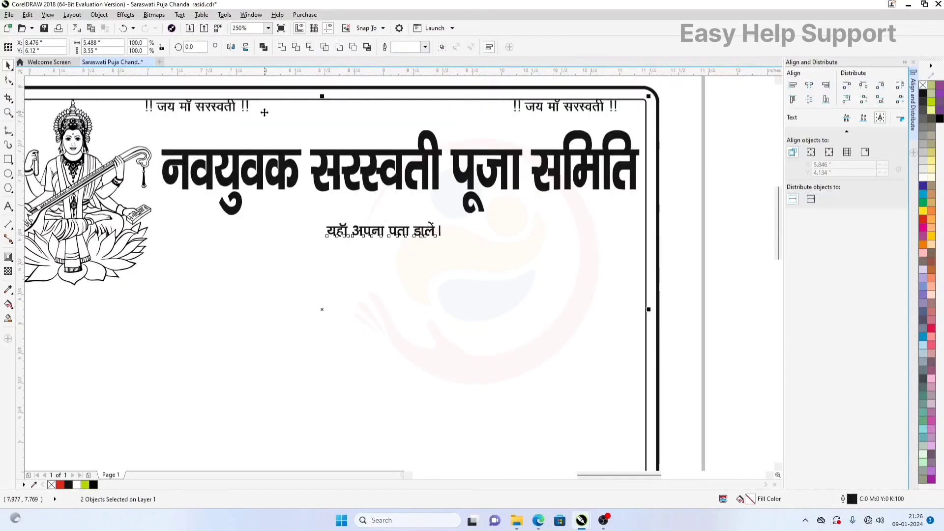
{"action": "left_click", "coordinate": [809, 99]}
{"action": "scroll", "coordinate": [419, 187], "scroll_direction": "down", "scroll_amount": 2}
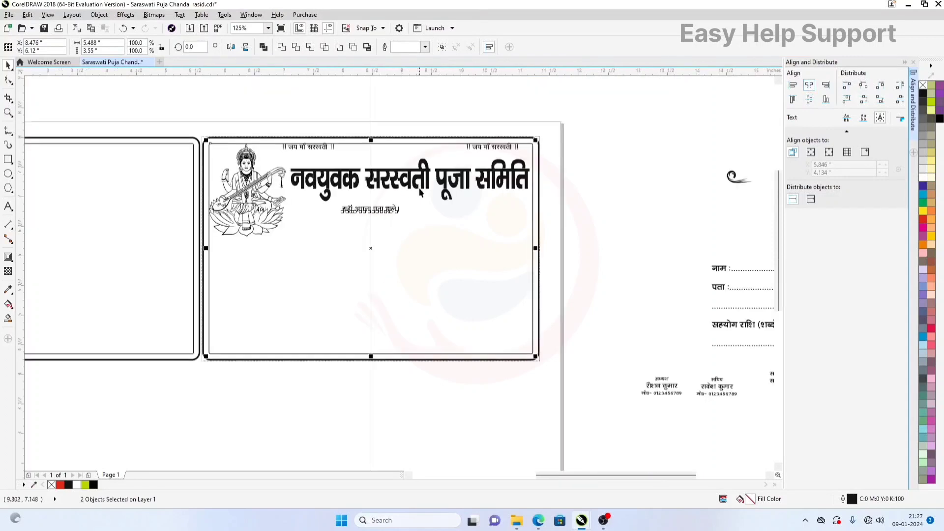
Step: Center the address line horizontally under the "नवयुवक सरस्वती पूजा समिति" heading
{"action": "left_click", "coordinate": [582, 237]}
{"action": "left_click", "coordinate": [297, 195]}
{"action": "left_click", "coordinate": [397, 178], "text": "shift"}
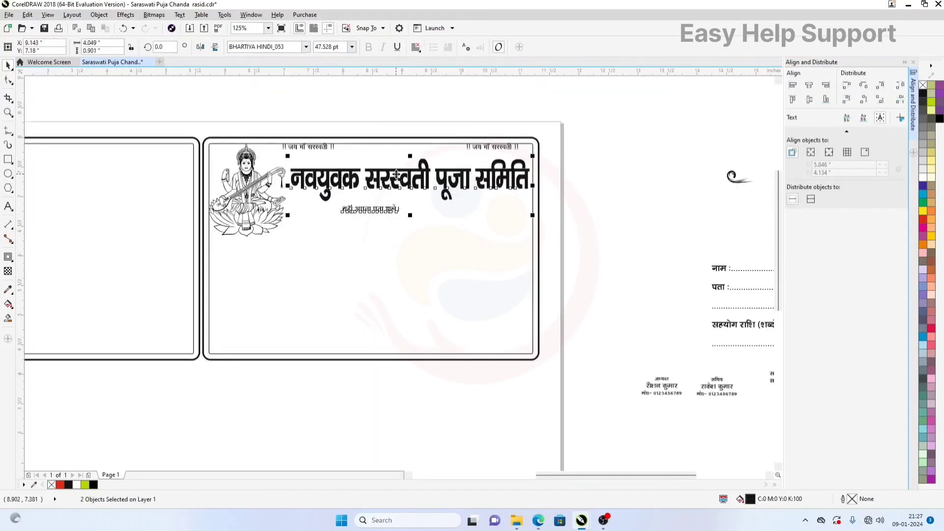
{"action": "left_click", "coordinate": [809, 85]}
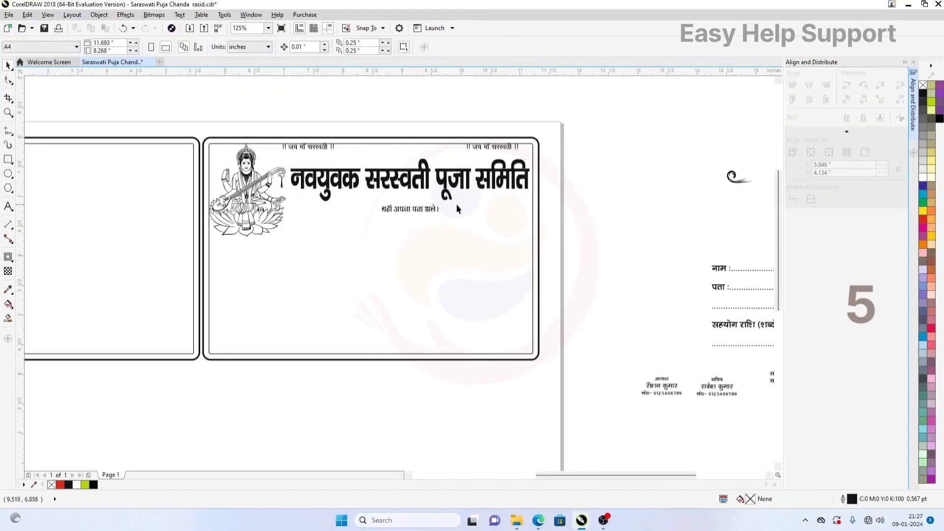
Step: Create a rectangle around the address line and stretch it symmetrically to about 1.79 by 0.19 inches
{"action": "left_click", "coordinate": [408, 210]}
{"action": "scroll", "coordinate": [398, 202], "scroll_direction": "up", "scroll_amount": 2}
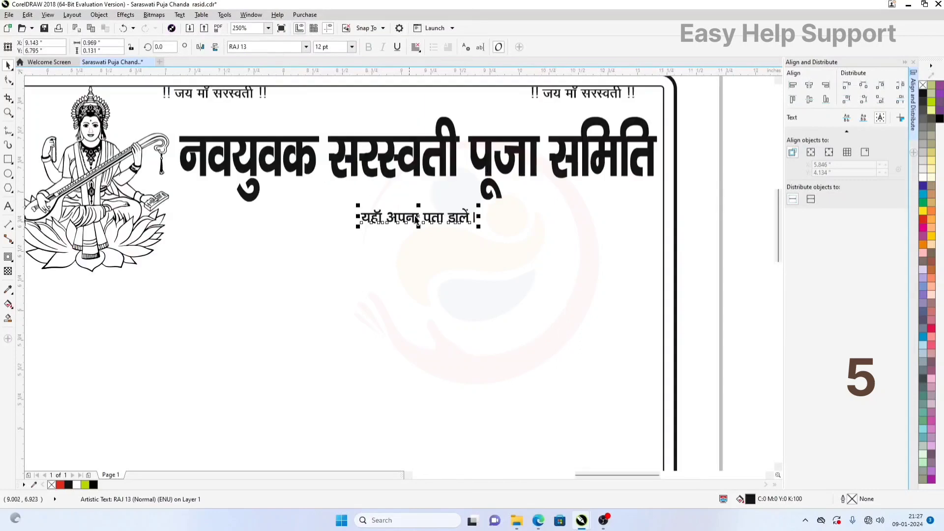
{"action": "double_click", "coordinate": [8, 158]}
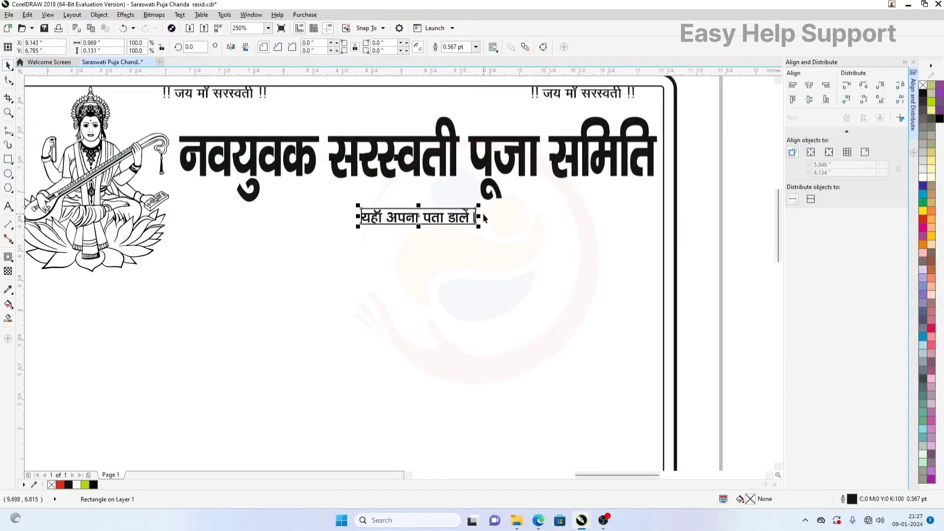
{"action": "left_click_drag", "start_coordinate": [479, 216], "coordinate": [527, 216]}
{"action": "scroll", "coordinate": [446, 209], "scroll_direction": "up", "scroll_amount": 1}
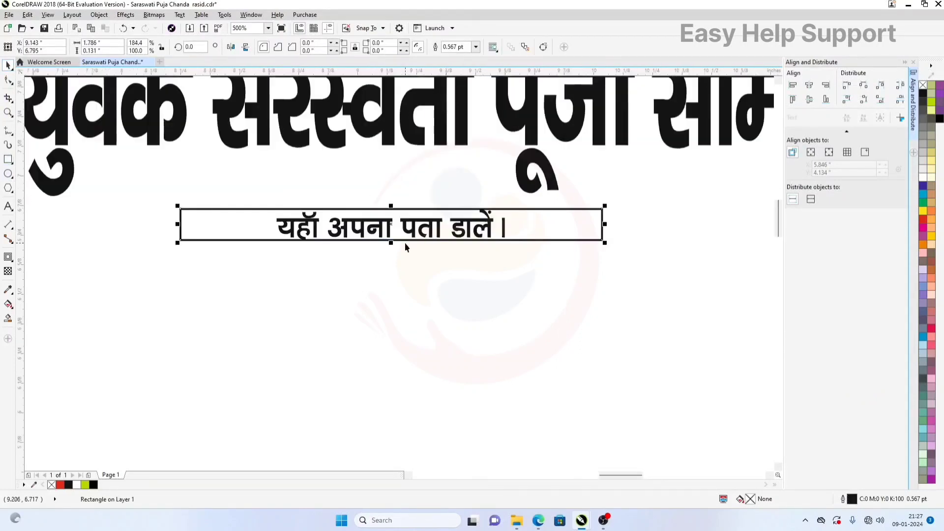
{"action": "left_click_drag", "start_coordinate": [391, 242], "coordinate": [472, 249]}
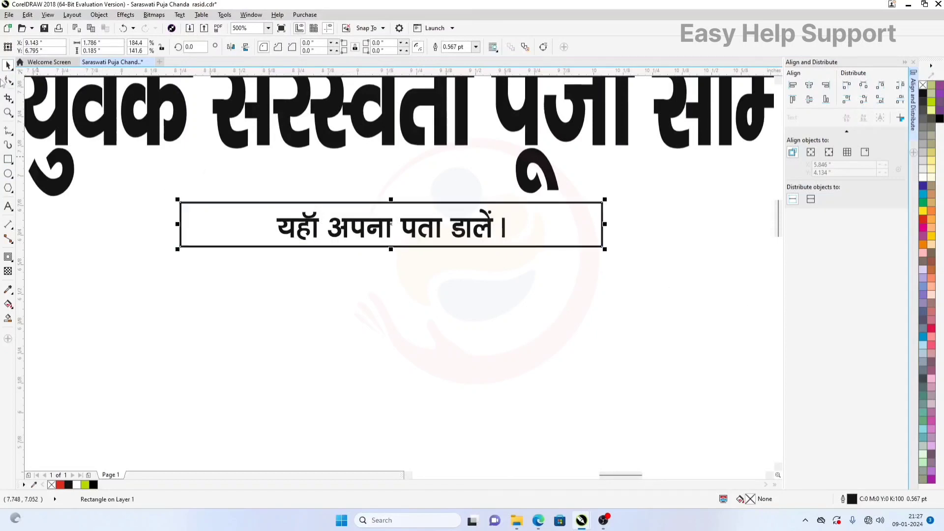
Step: Round the corners of the address line's rectangle to about 0.06 inches and fill it with black
{"action": "left_click", "coordinate": [8, 80]}
{"action": "left_click_drag", "start_coordinate": [183, 202], "coordinate": [193, 202]}
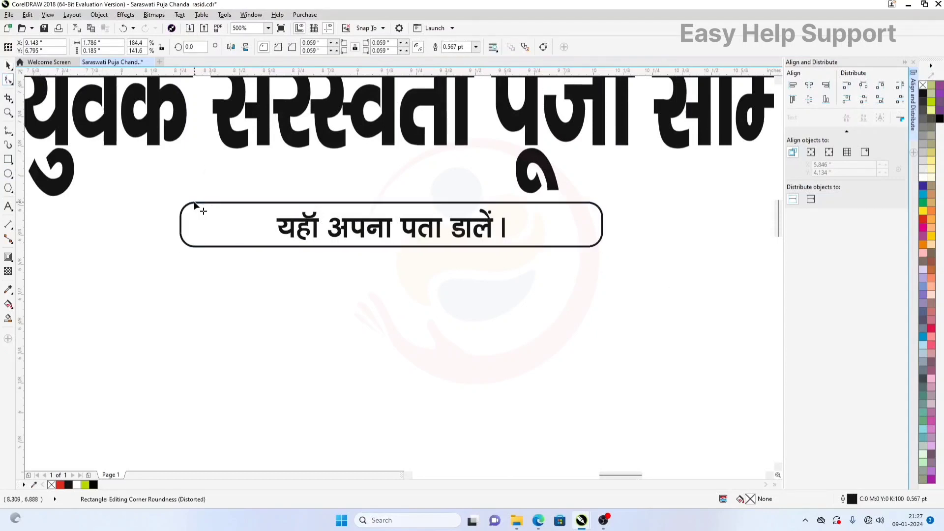
{"action": "key", "text": "space"}
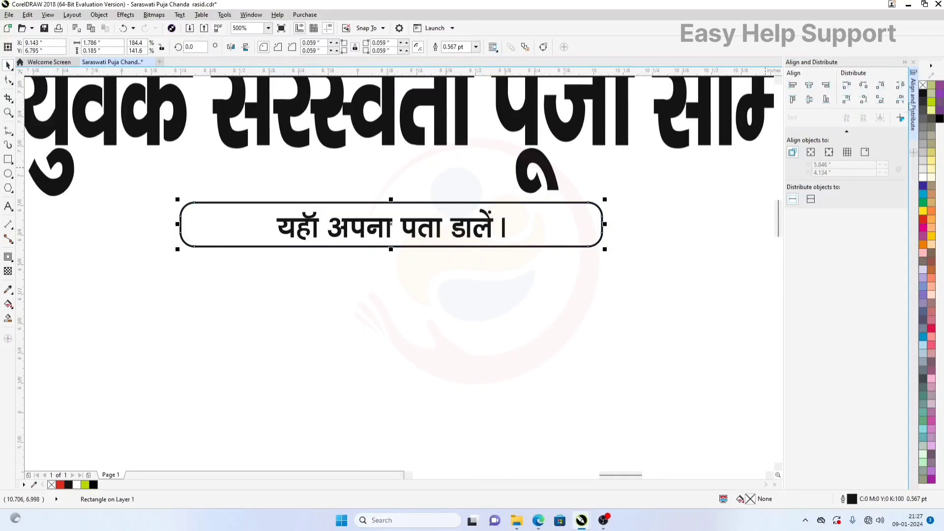
{"action": "left_click", "coordinate": [923, 93]}
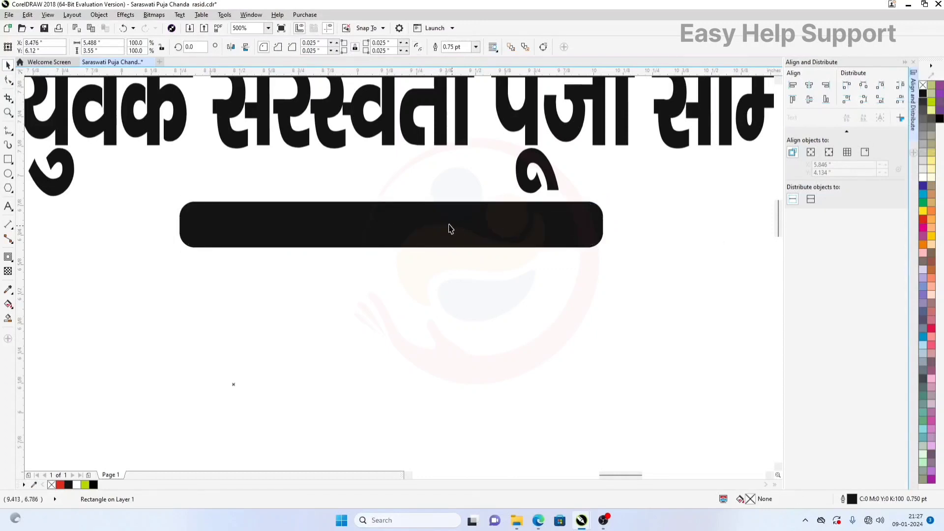
Step: Select the address text hidden on the black rounded bar and fill it with white
{"action": "left_click", "coordinate": [421, 225], "text": "alt"}
{"action": "left_click", "coordinate": [361, 219], "text": "alt"}
{"action": "scroll", "coordinate": [363, 225], "scroll_direction": "down", "scroll_amount": 5}
{"action": "left_click_drag", "start_coordinate": [557, 200], "coordinate": [323, 245]}
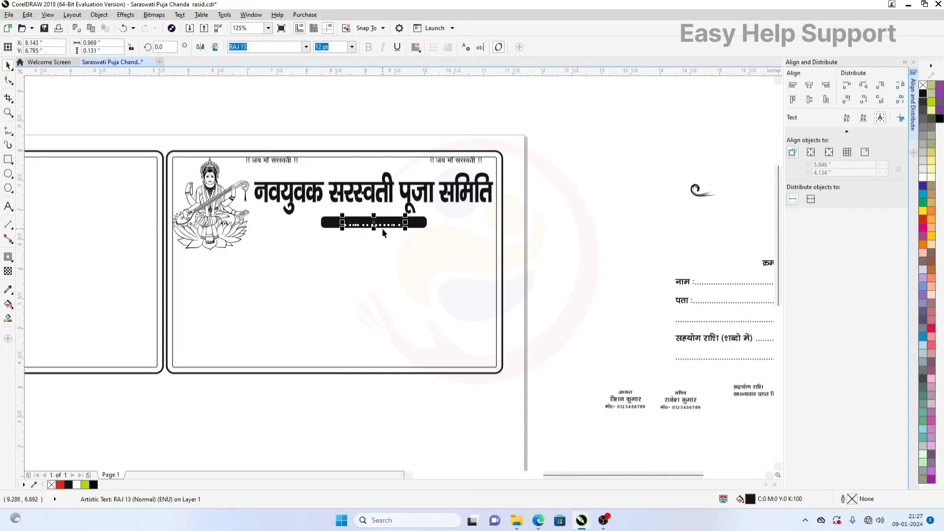
{"action": "scroll", "coordinate": [383, 228], "scroll_direction": "up", "scroll_amount": 3}
{"action": "left_click", "coordinate": [926, 180]}
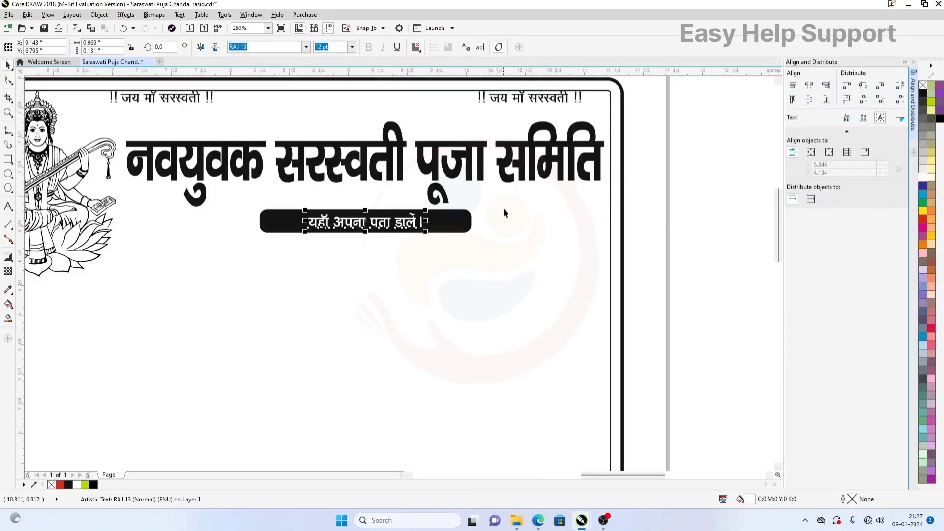
Step: Align the vertical centers of the white address text and the black rounded bar
{"action": "left_click", "coordinate": [453, 228], "text": "shift"}
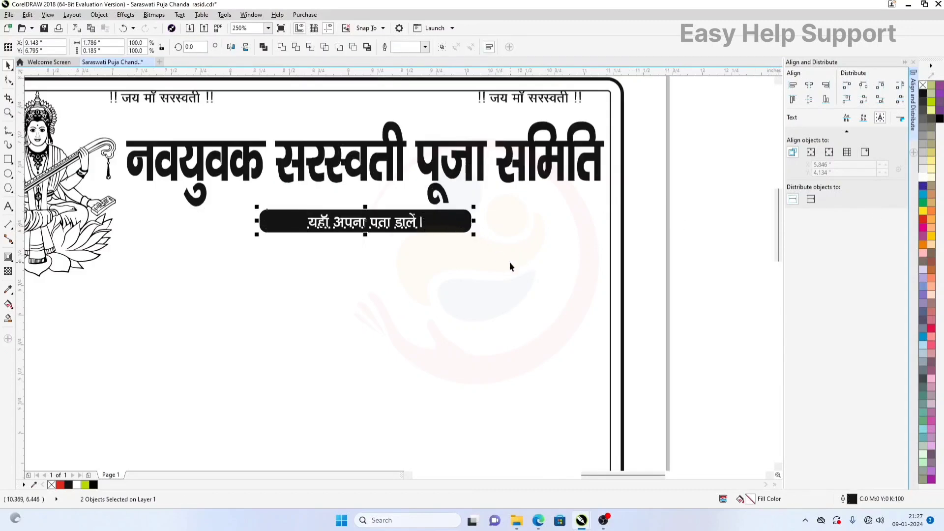
{"action": "left_click", "coordinate": [812, 102]}
{"action": "left_click", "coordinate": [708, 164]}
{"action": "scroll", "coordinate": [545, 173], "scroll_direction": "down", "scroll_amount": 2}
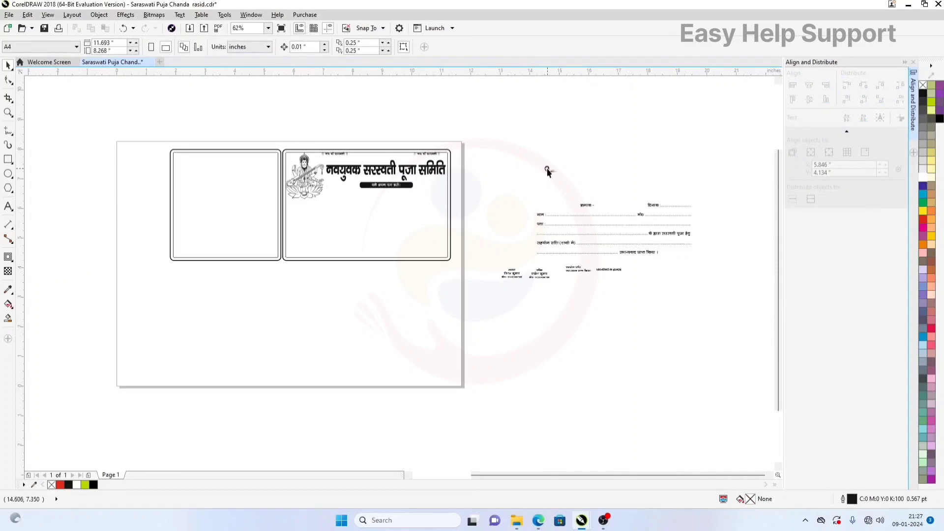
Step: Move the swirl ornament from beside the page to the left end of the black address bar
{"action": "left_click", "coordinate": [547, 171]}
{"action": "scroll", "coordinate": [547, 171], "scroll_direction": "up", "scroll_amount": 2}
{"action": "left_click_drag", "start_coordinate": [544, 165], "coordinate": [176, 199]}
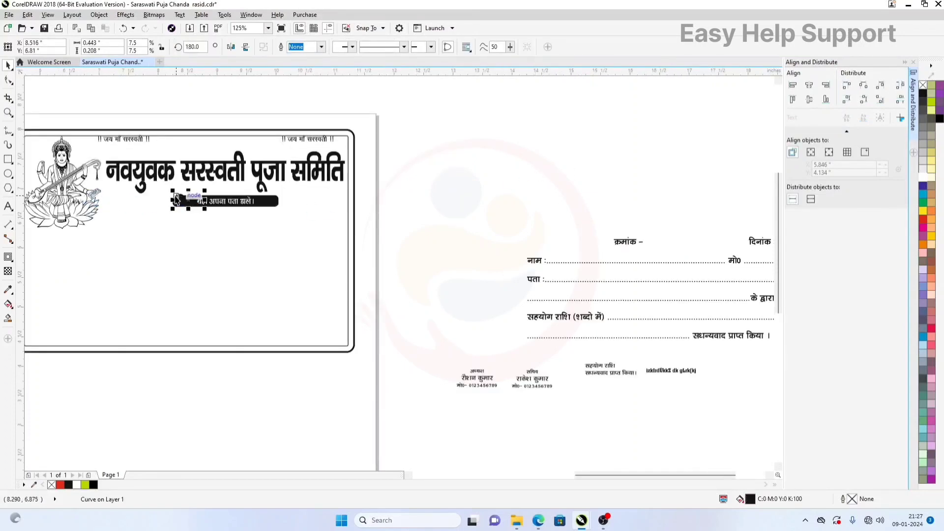
Step: Fill the swirl ornament with white and widen the black address bar to about 2.09 inches from its center
{"action": "scroll", "coordinate": [176, 199], "scroll_direction": "up", "scroll_amount": 2}
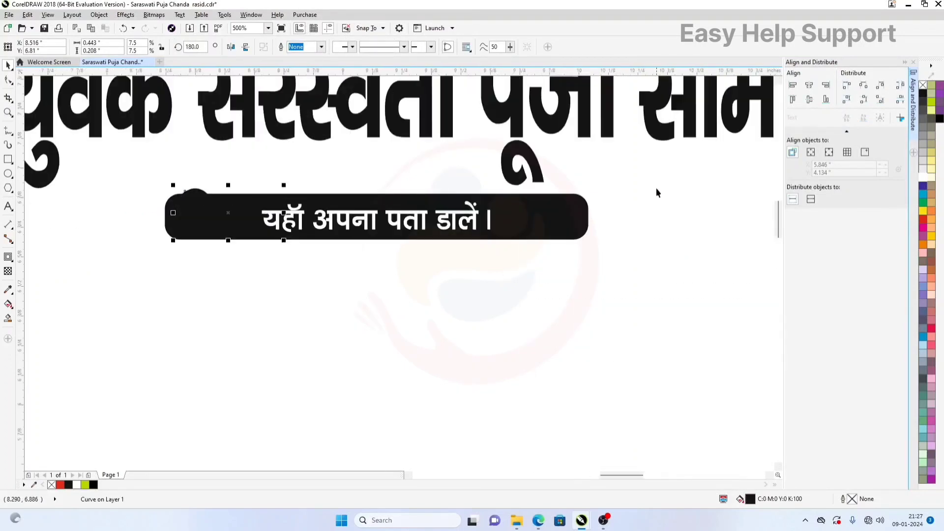
{"action": "left_click", "coordinate": [923, 177]}
{"action": "left_click", "coordinate": [252, 198]}
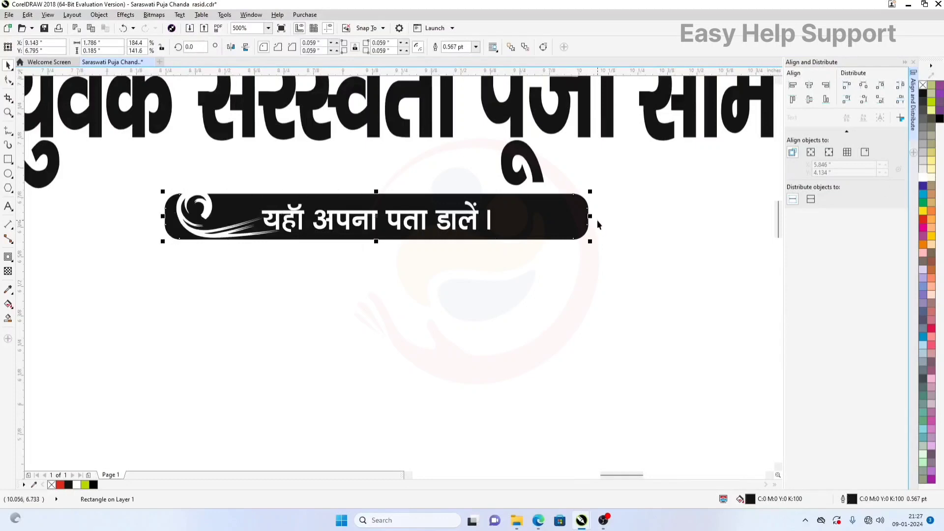
{"action": "left_click", "coordinate": [633, 221]}
{"action": "left_click", "coordinate": [584, 213]}
{"action": "left_click_drag", "start_coordinate": [592, 216], "coordinate": [629, 215]}
Step: Move the white swirl closer to the bar's left end and shrink it to about 0.354 inches wide
{"action": "scroll", "coordinate": [157, 192], "scroll_direction": "up", "scroll_amount": 1}
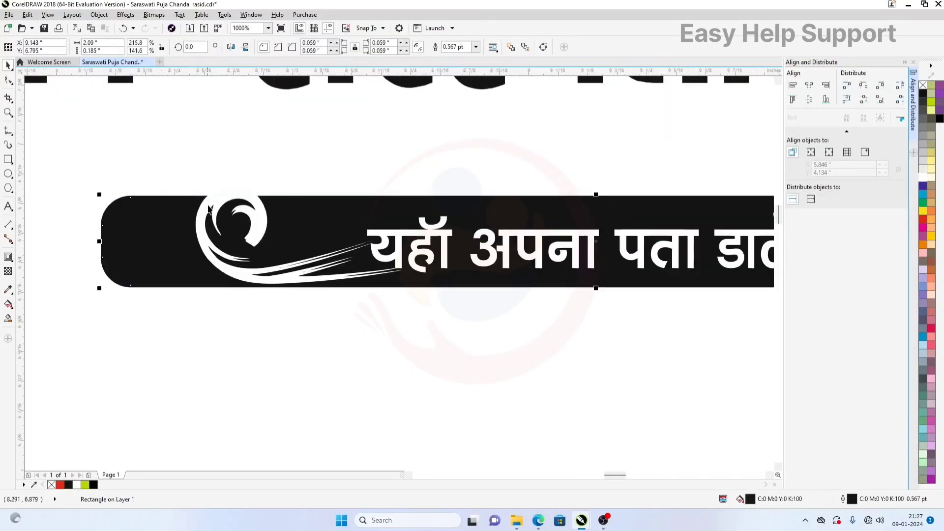
{"action": "left_click", "coordinate": [212, 206]}
{"action": "left_click_drag", "start_coordinate": [212, 206], "coordinate": [148, 213]}
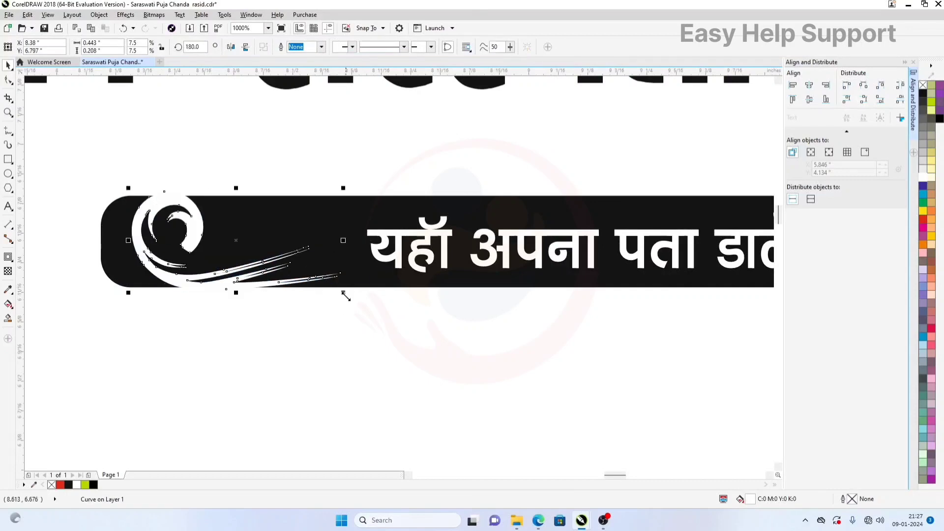
{"action": "left_click_drag", "start_coordinate": [345, 295], "coordinate": [320, 282]}
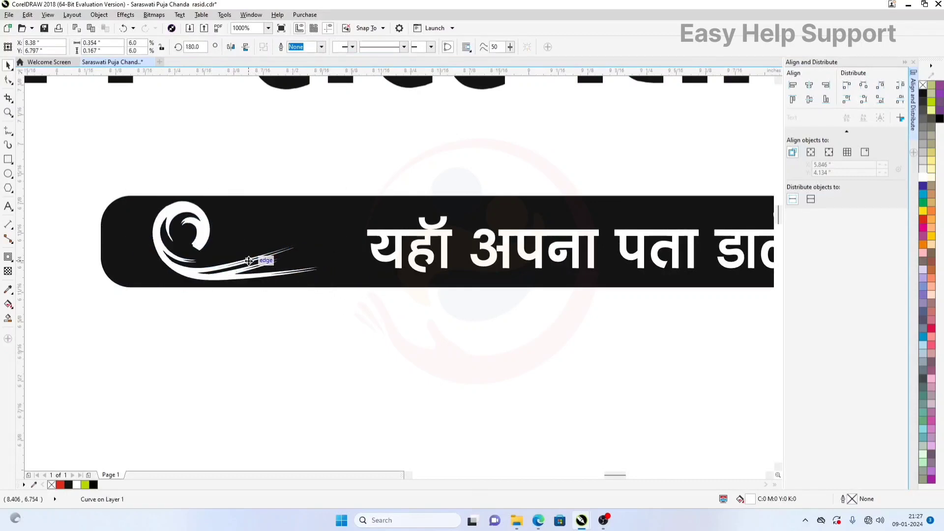
Step: Copy the white swirl to the right end of the address bar and mirror the left swirl horizontally
{"action": "left_click_drag", "start_coordinate": [248, 261], "coordinate": [589, 240]}
{"action": "scroll", "coordinate": [224, 244], "scroll_direction": "down", "scroll_amount": 1}
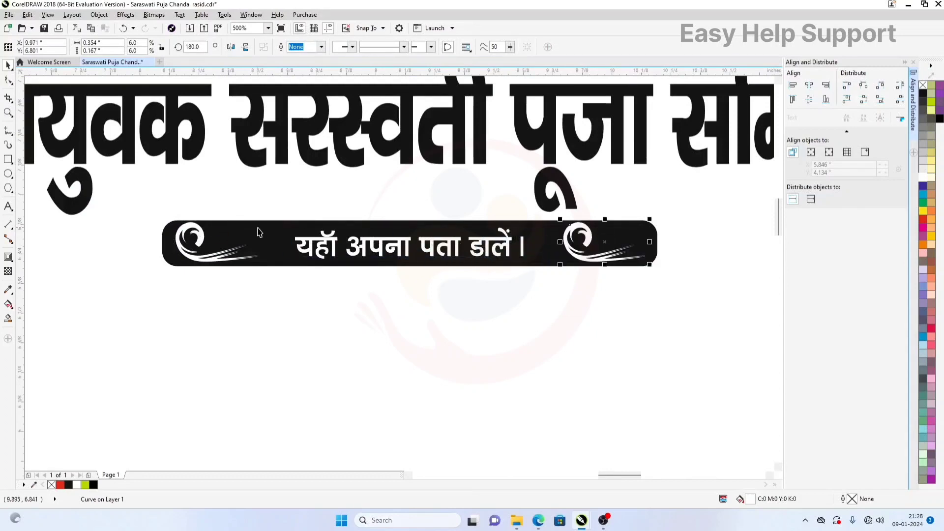
{"action": "left_click", "coordinate": [200, 231]}
{"action": "left_click", "coordinate": [231, 46]}
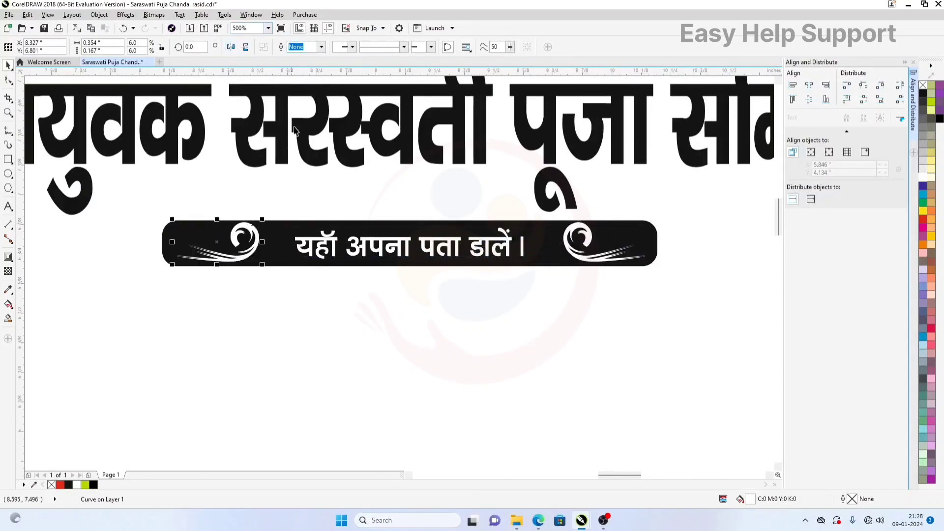
Step: Group the two white swirls and center the group on the black address bar
{"action": "left_click", "coordinate": [574, 225], "text": "shift"}
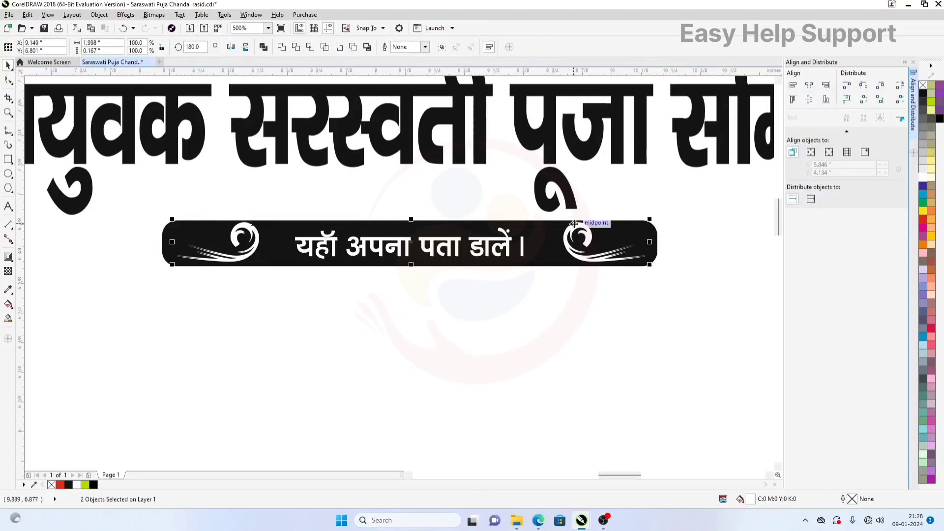
{"action": "key", "text": "ctrl+g"}
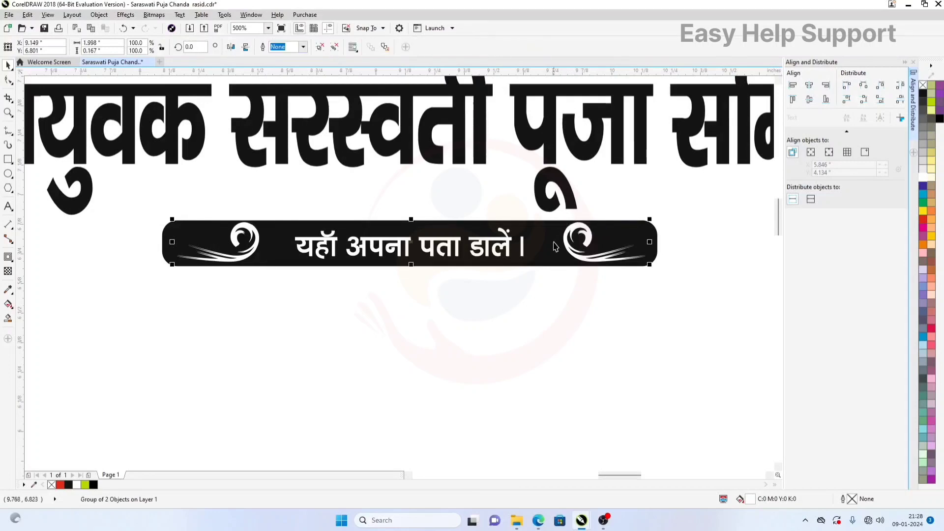
{"action": "left_click", "coordinate": [553, 254], "text": "shift"}
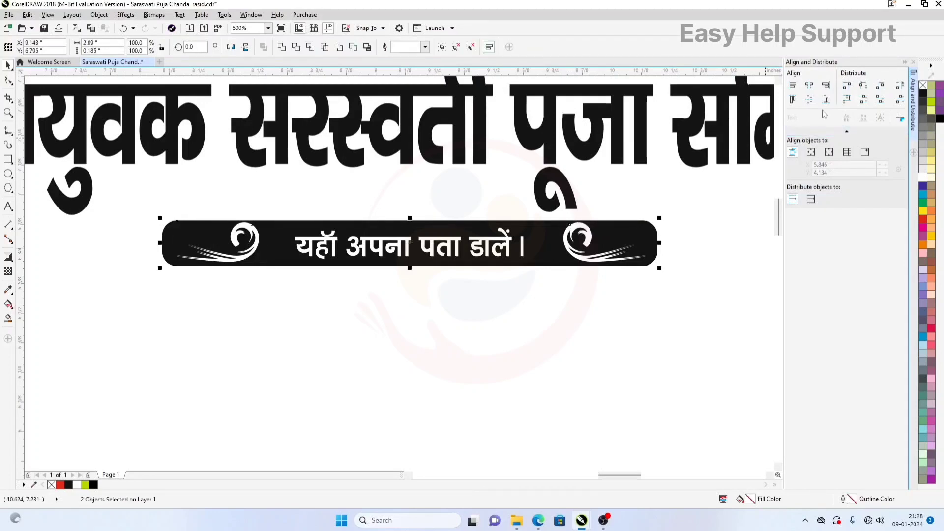
{"action": "scroll", "coordinate": [388, 187], "scroll_direction": "down", "scroll_amount": 6}
{"action": "left_click", "coordinate": [563, 214]}
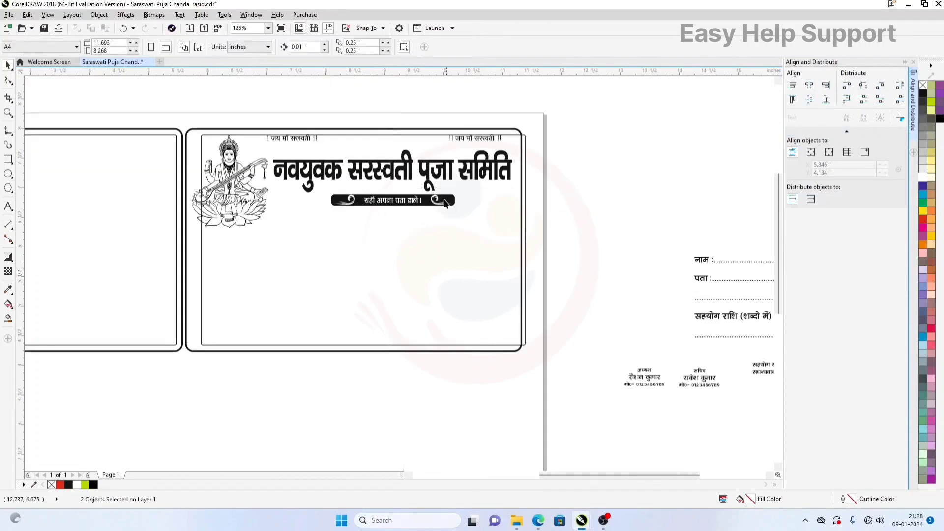
Step: Move the dotted-line form text from beside the page into the right frame below the address bar
{"action": "left_click_drag", "start_coordinate": [603, 229], "coordinate": [374, 216]}
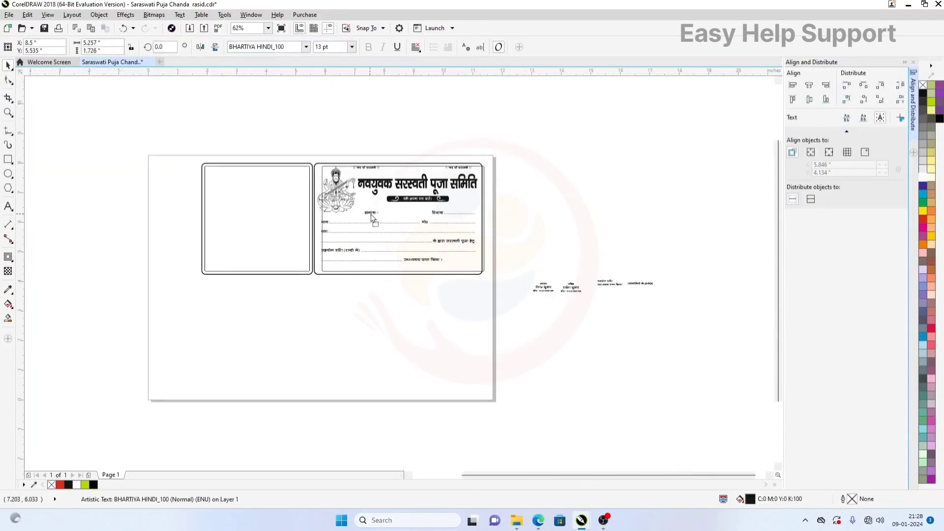
{"action": "scroll", "coordinate": [382, 179], "scroll_direction": "up", "scroll_amount": 2}
Step: Center the right frame's thin inner border within its thick outer border
{"action": "left_click", "coordinate": [331, 166]}
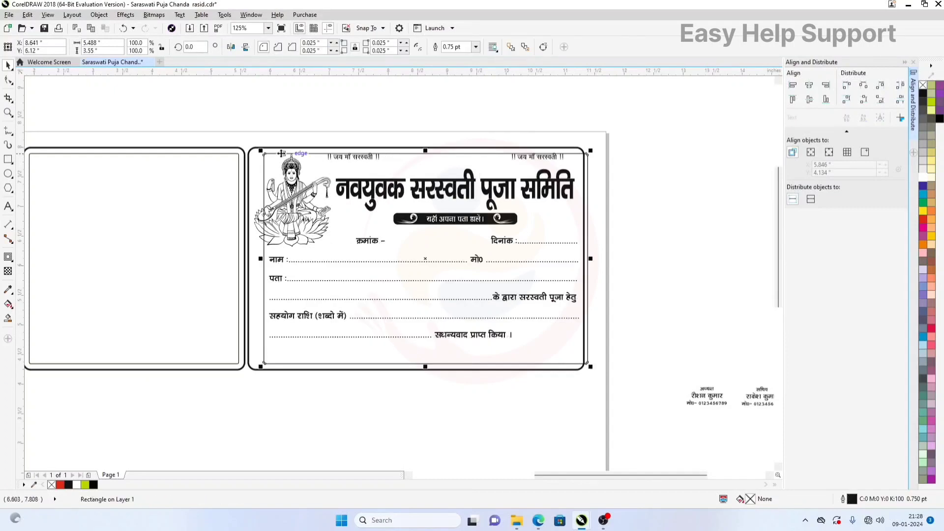
{"action": "left_click", "coordinate": [276, 150], "text": "shift"}
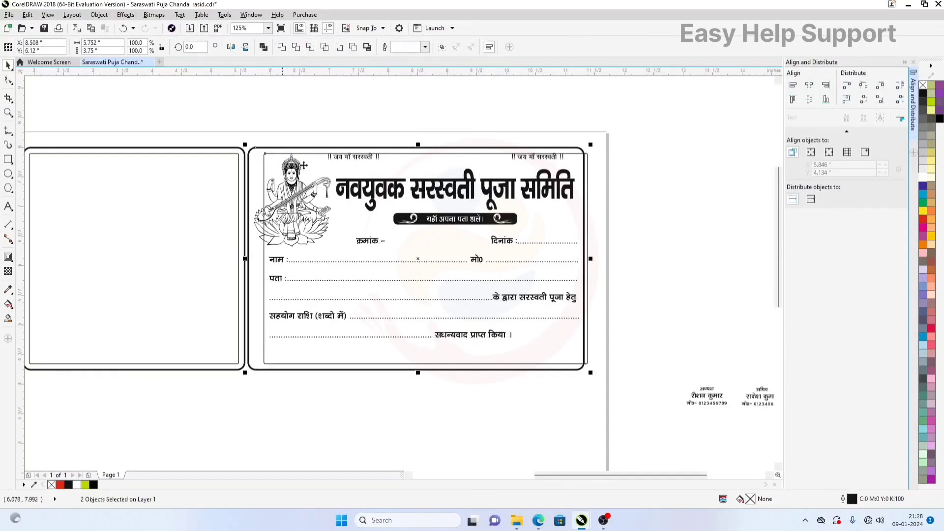
{"action": "left_click", "coordinate": [810, 100]}
{"action": "left_click", "coordinate": [407, 253]}
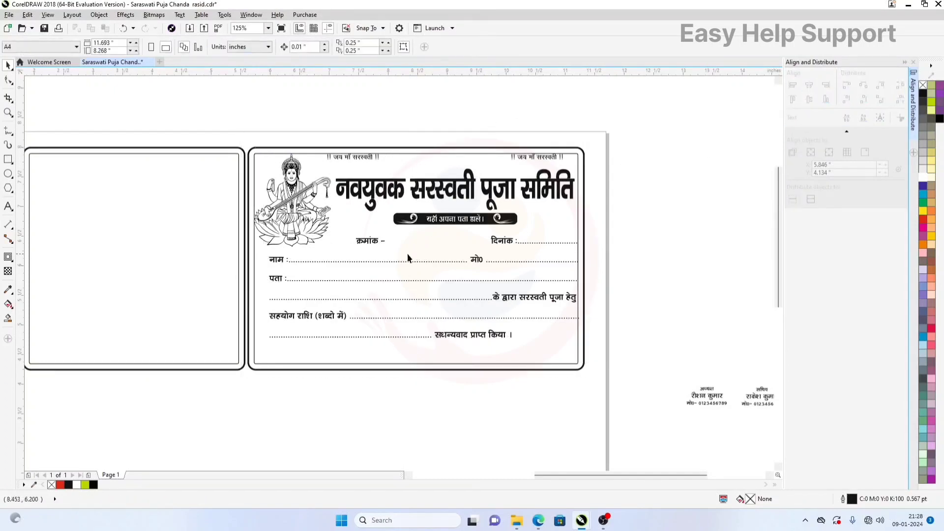
Step: Shift the form text slightly down and left, and center it horizontally within the inner border
{"action": "left_click", "coordinate": [291, 260]}
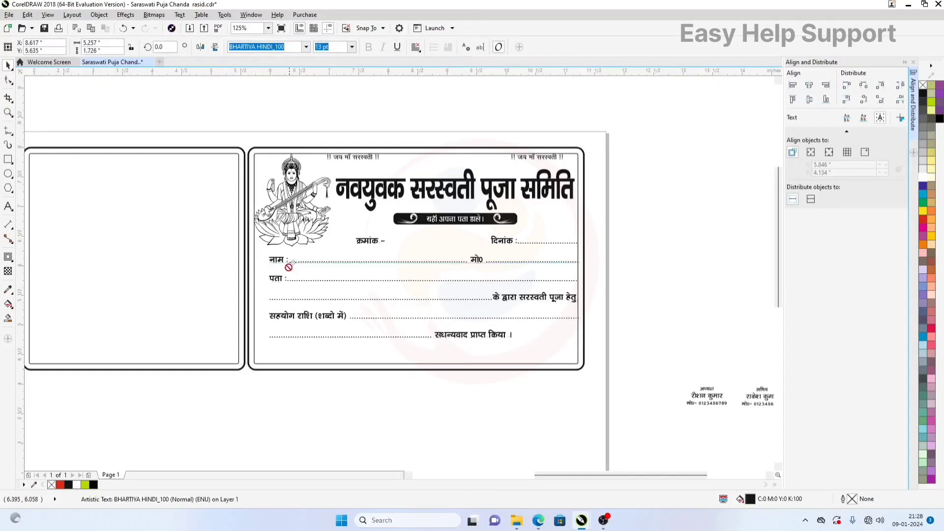
{"action": "left_click_drag", "start_coordinate": [296, 262], "coordinate": [288, 267]}
{"action": "left_click", "coordinate": [578, 220], "text": "shift"}
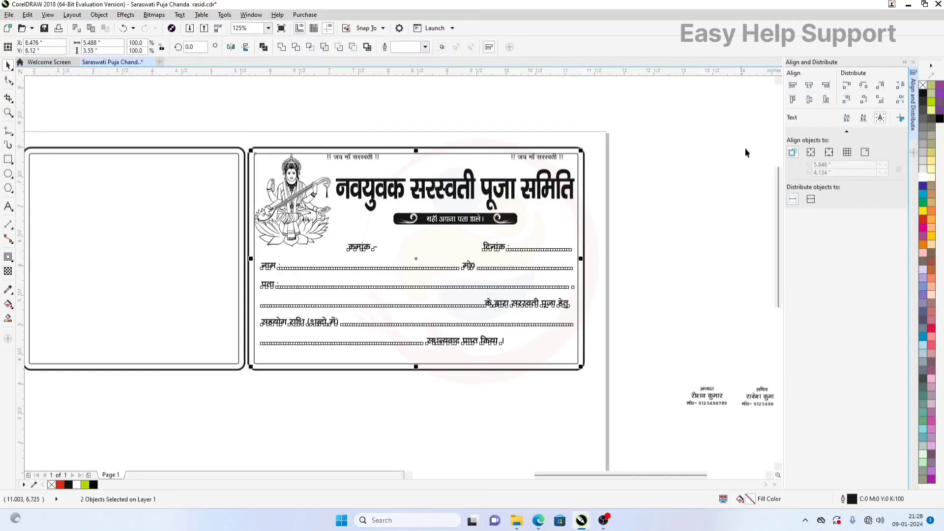
{"action": "left_click", "coordinate": [807, 89]}
{"action": "left_click", "coordinate": [644, 215]}
Step: Raise the form text block slightly toward the address bar
{"action": "left_click", "coordinate": [498, 248]}
{"action": "scroll", "coordinate": [499, 248], "scroll_direction": "up", "scroll_amount": 1}
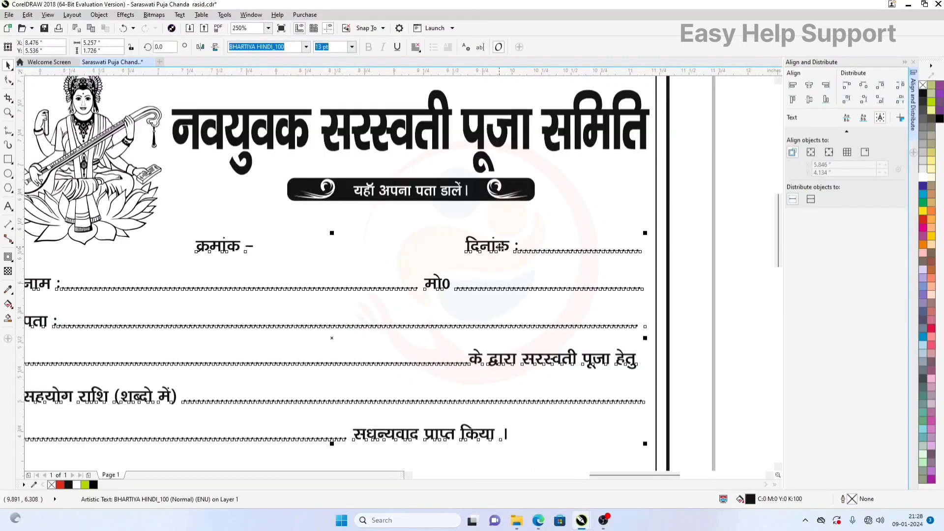
{"action": "left_click_drag", "start_coordinate": [499, 247], "coordinate": [504, 238]}
{"action": "scroll", "coordinate": [437, 195], "scroll_direction": "down", "scroll_amount": 2}
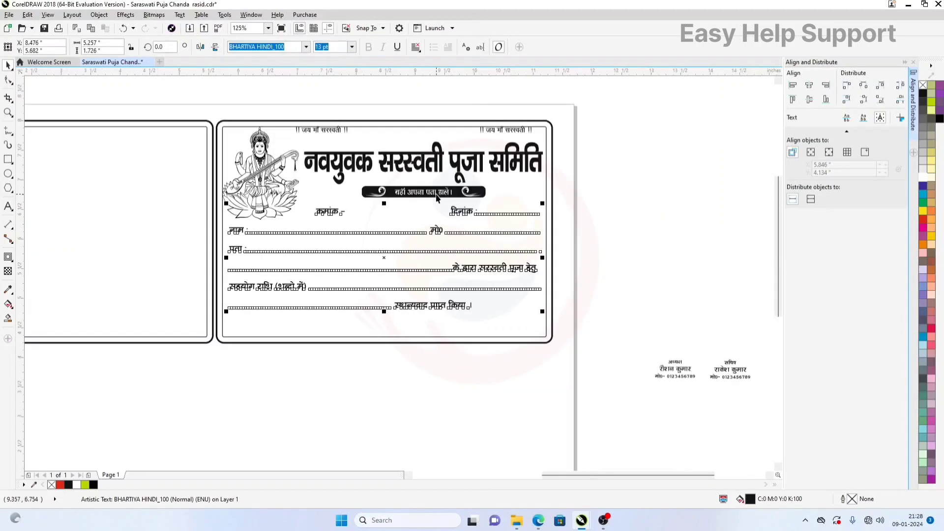
{"action": "left_click", "coordinate": [583, 221]}
Step: Move the two-line text "सहयोग राशि / सधन्यवाद प्राप्त किया।" from beside the page to the right frame's lower left area
{"action": "scroll", "coordinate": [529, 256], "scroll_direction": "up", "scroll_amount": 1}
{"action": "scroll", "coordinate": [581, 271], "scroll_direction": "down", "scroll_amount": 1}
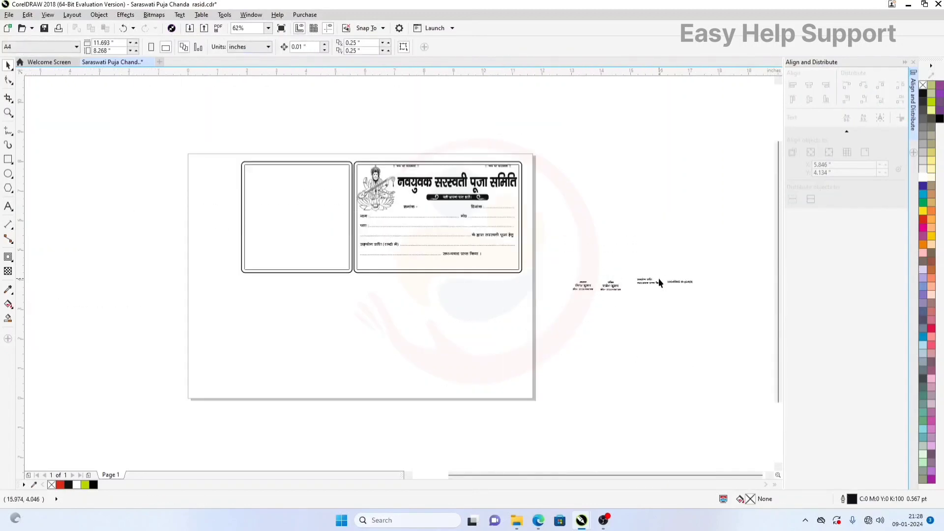
{"action": "left_click", "coordinate": [649, 287]}
{"action": "left_click_drag", "start_coordinate": [649, 287], "coordinate": [419, 267]}
{"action": "scroll", "coordinate": [401, 265], "scroll_direction": "up", "scroll_amount": 2}
{"action": "scroll", "coordinate": [420, 267], "scroll_direction": "down", "scroll_amount": 2}
{"action": "left_click", "coordinate": [607, 300]}
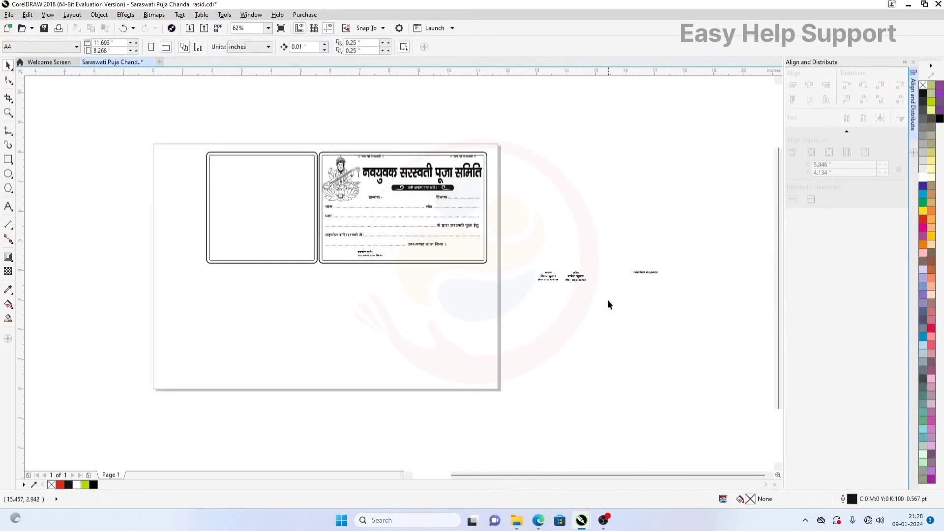
Step: Set the font of the "प्राप्तकर्त्ता का हस्ताक्षर" signature label beside the page to BHARTIYA HINDI_082
{"action": "left_click", "coordinate": [648, 271]}
{"action": "scroll", "coordinate": [648, 270], "scroll_direction": "up", "scroll_amount": 2}
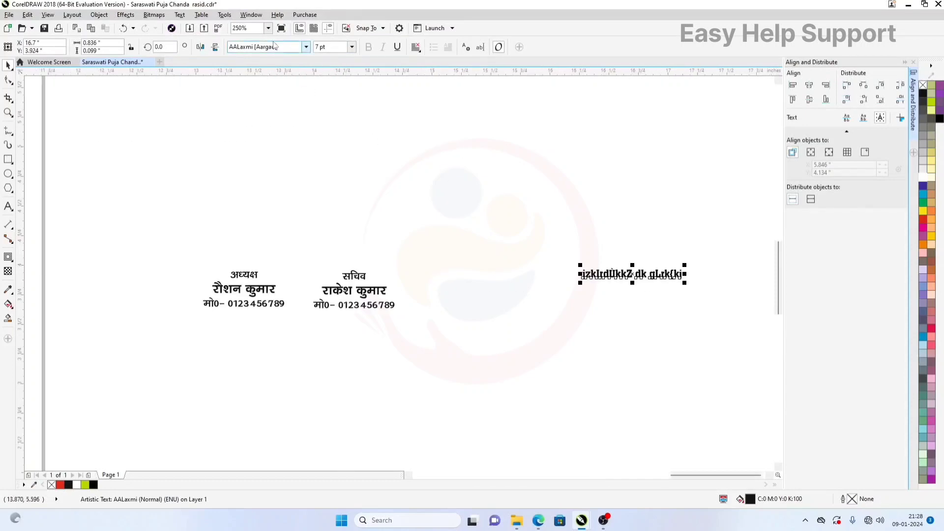
{"action": "left_click", "coordinate": [307, 48]}
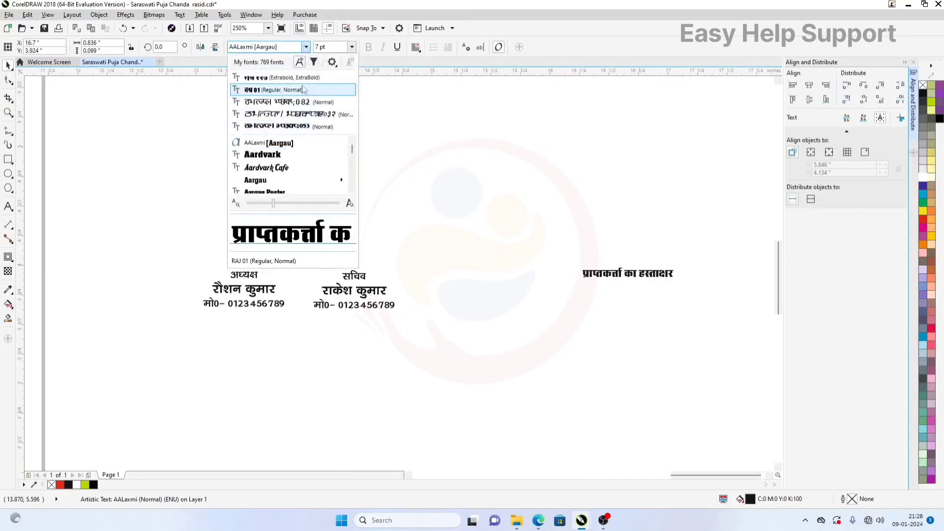
{"action": "left_click", "coordinate": [280, 47]}
{"action": "type", "text": "Amar"}
{"action": "key", "text": "Return"}
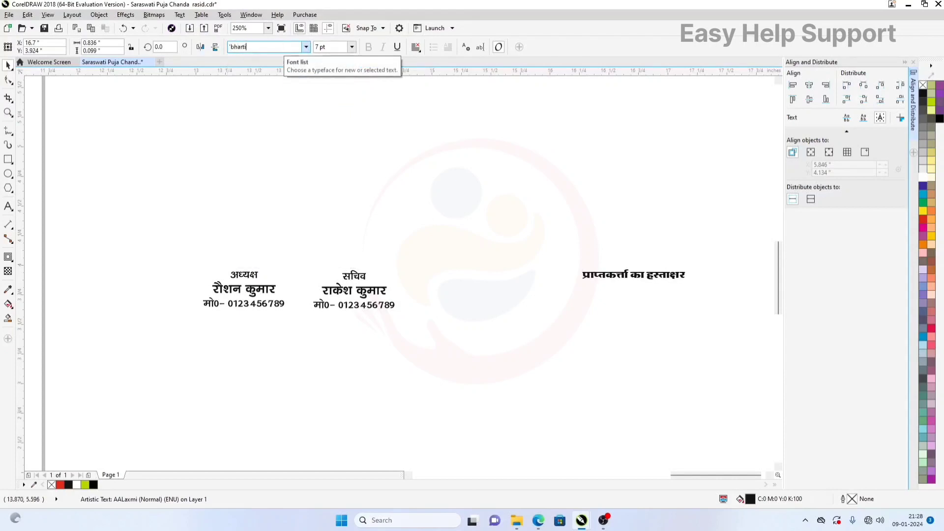
{"action": "left_click", "coordinate": [306, 46]}
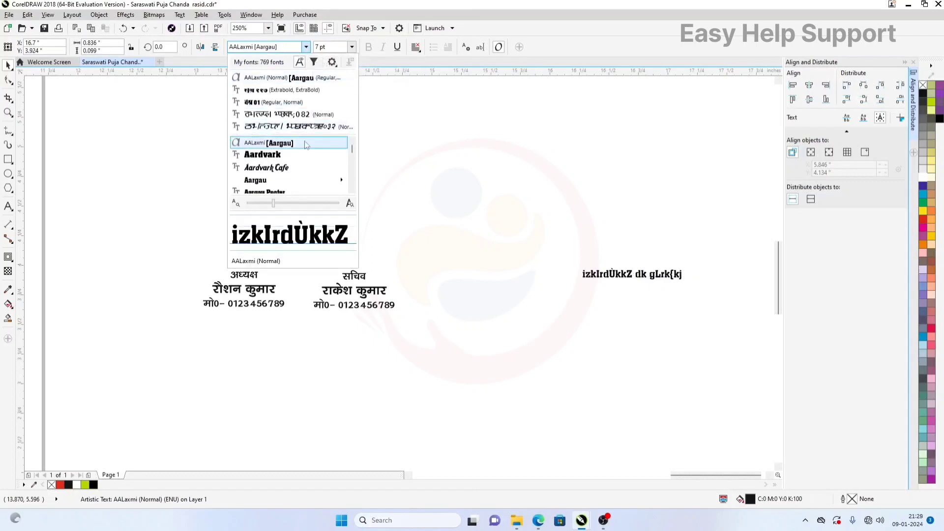
{"action": "left_click", "coordinate": [267, 46]}
{"action": "type", "text": "bha"}
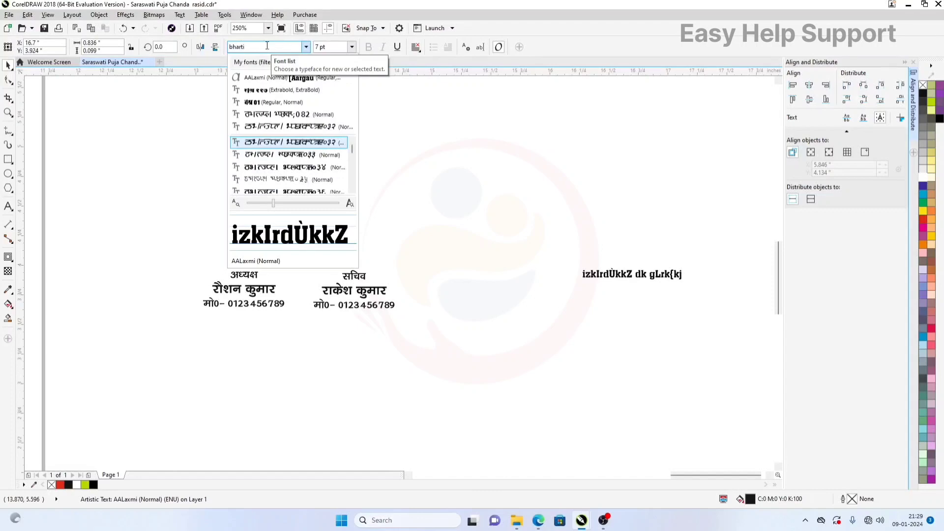
{"action": "type", "text": "rti"}
{"action": "key", "text": "Return"}
{"action": "left_click", "coordinate": [306, 46]}
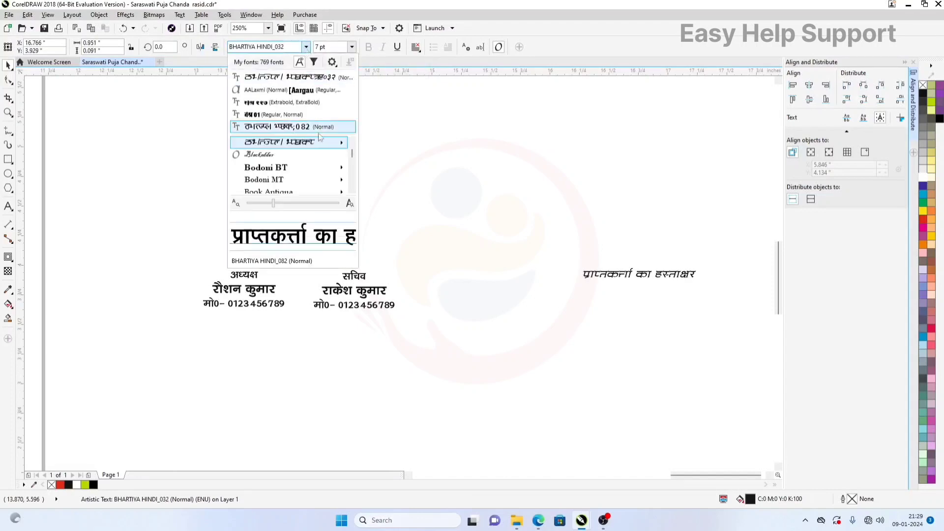
{"action": "left_click", "coordinate": [319, 128]}
Step: Move the signature label into the right frame's lower right corner and the अध्यक्ष and सचिव text blocks beside it
{"action": "scroll", "coordinate": [627, 256], "scroll_direction": "down", "scroll_amount": 2}
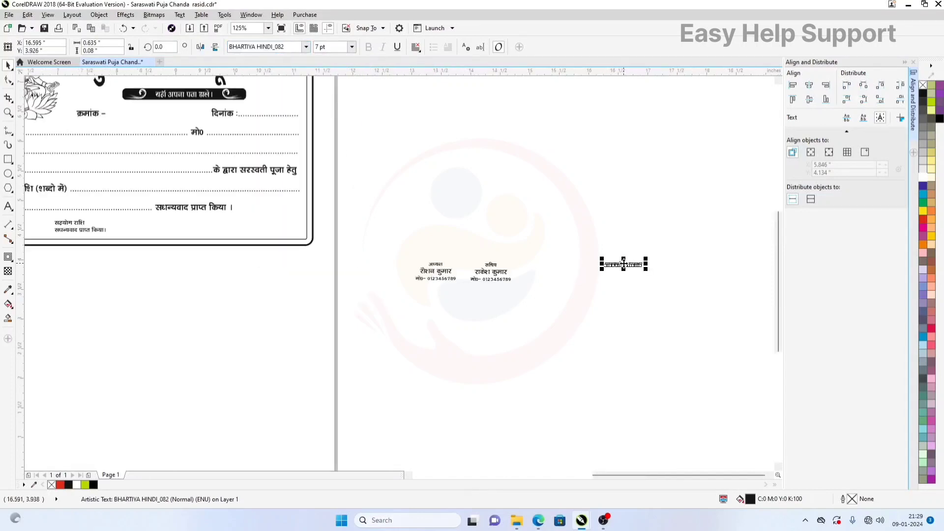
{"action": "left_click_drag", "start_coordinate": [624, 264], "coordinate": [281, 238]}
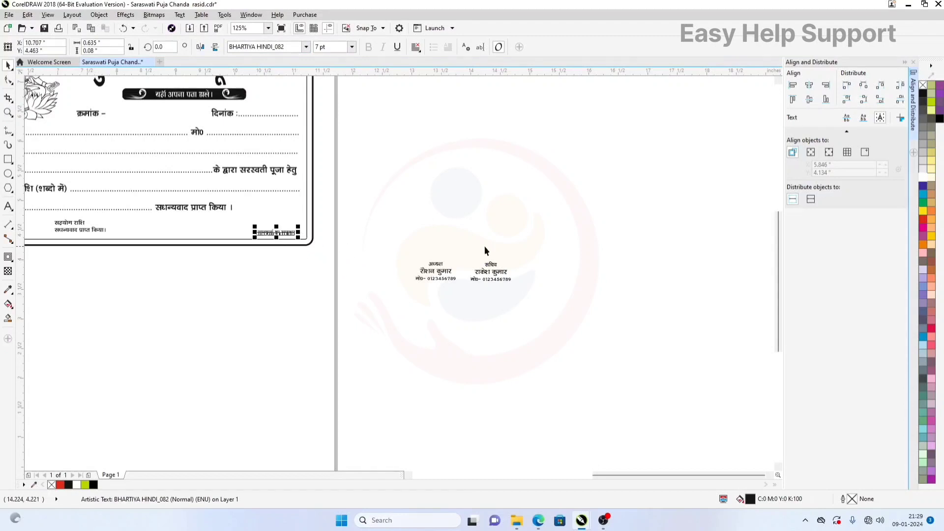
{"action": "left_click_drag", "start_coordinate": [541, 248], "coordinate": [354, 305]}
{"action": "left_click_drag", "start_coordinate": [487, 277], "coordinate": [207, 238]}
Step: Add a rectangle around the अध्यक्ष text block and widen it from its center to about 0.795 inches
{"action": "scroll", "coordinate": [382, 234], "scroll_direction": "up", "scroll_amount": 2}
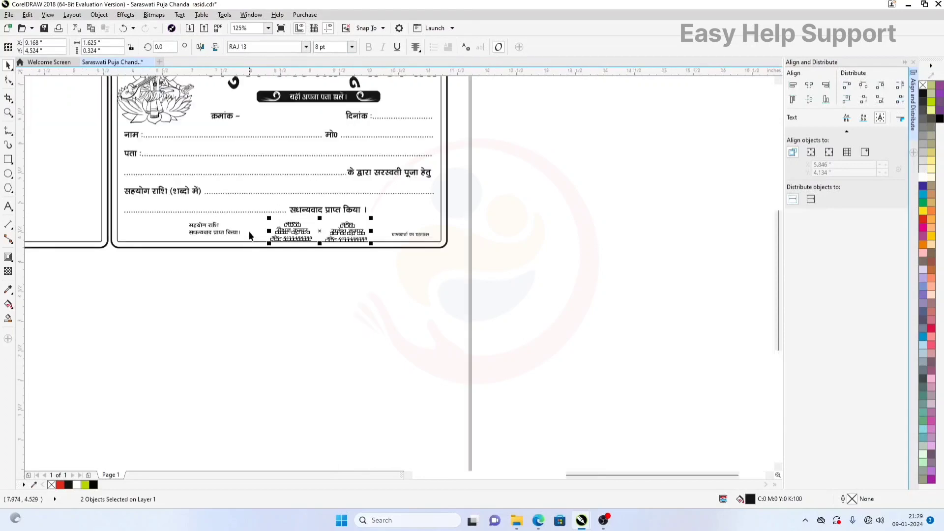
{"action": "mouse_move", "coordinate": [512, 350]}
{"action": "left_mouse_down"}
{"action": "mouse_move", "coordinate": [487, 252]}
{"action": "mouse_move", "coordinate": [215, 131]}
{"action": "left_mouse_up"}
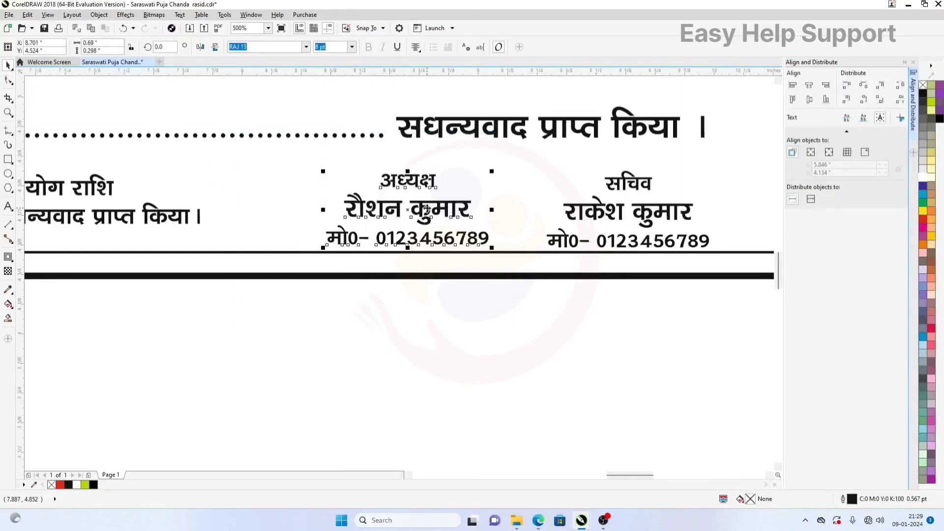
{"action": "left_click", "coordinate": [8, 160]}
{"action": "double_click", "coordinate": [8, 160], "text": "shift"}
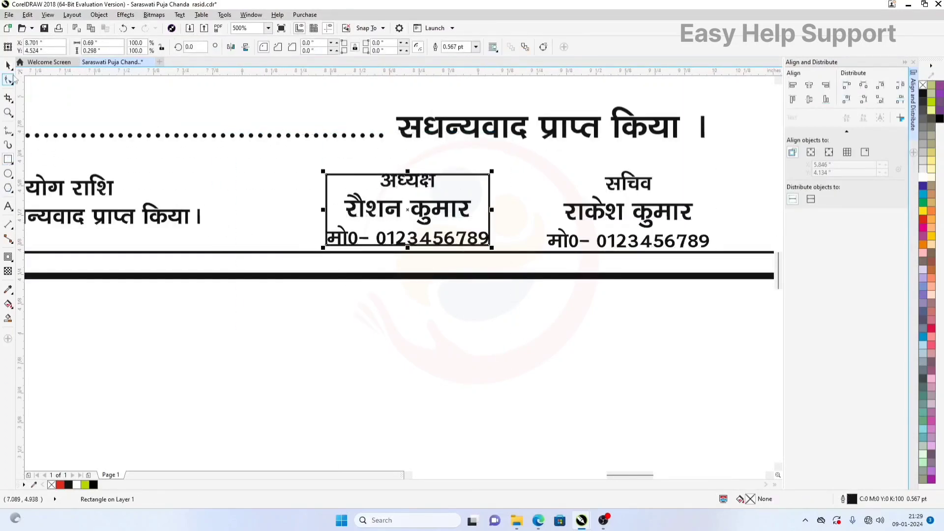
{"action": "scroll", "coordinate": [487, 207], "scroll_direction": "up", "scroll_amount": 1}
{"action": "left_click_drag", "start_coordinate": [492, 210], "coordinate": [501, 210]}
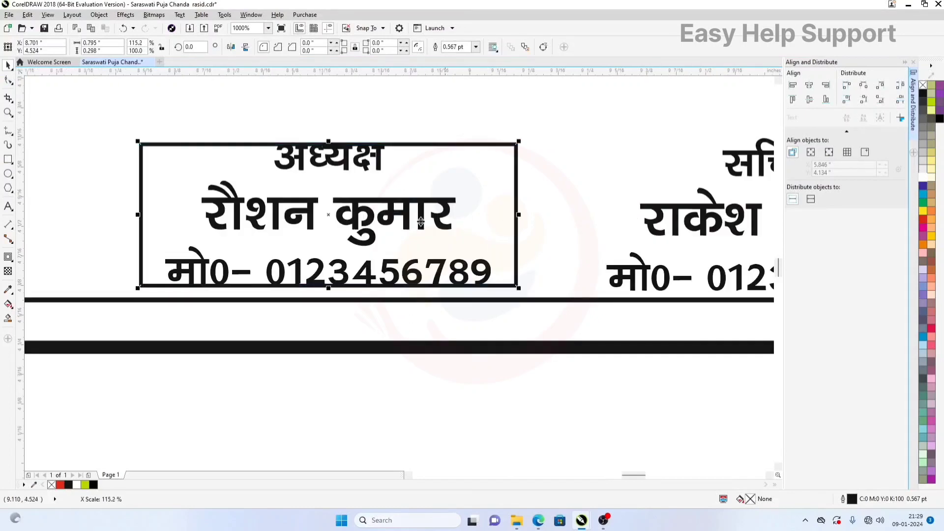
Step: Increase the rectangle's height around the अध्यक्ष text to about 0.352 inches and round its corners to about 0.034 inches
{"action": "scroll", "coordinate": [429, 211], "scroll_direction": "down", "scroll_amount": 1}
{"action": "scroll", "coordinate": [349, 187], "scroll_direction": "up", "scroll_amount": 1}
{"action": "left_click_drag", "start_coordinate": [352, 183], "coordinate": [352, 168]}
{"action": "left_click", "coordinate": [8, 80]}
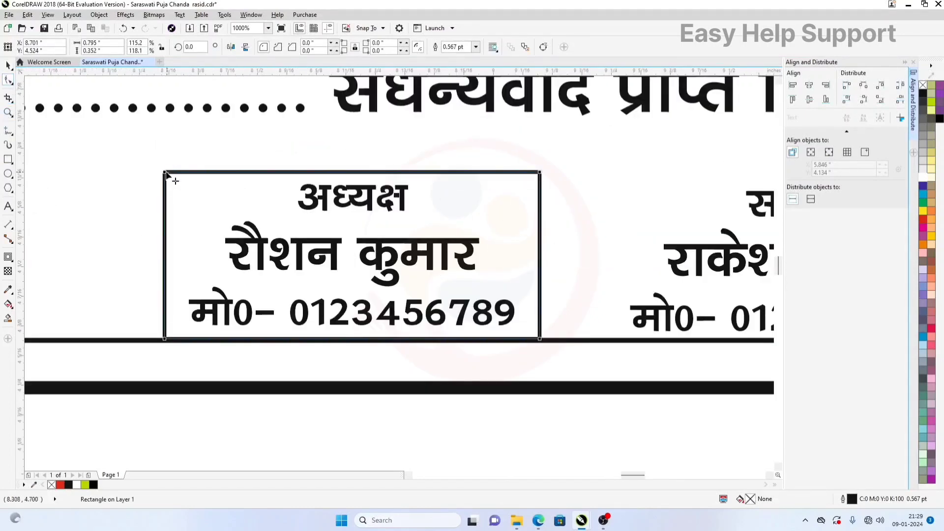
{"action": "left_click_drag", "start_coordinate": [166, 174], "coordinate": [185, 175]}
{"action": "left_click", "coordinate": [8, 66]}
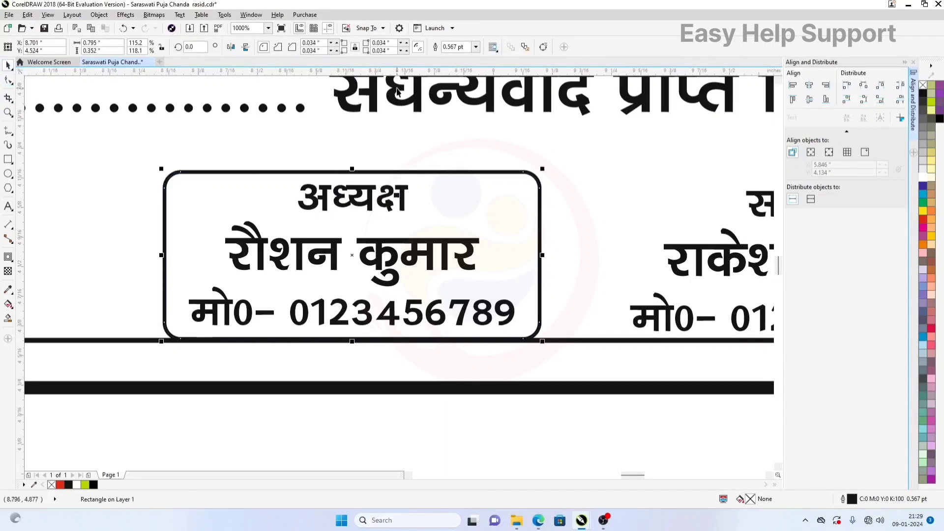
Step: Copy the rounded rectangle from the अध्यक्ष block onto the सचिव block beside it
{"action": "scroll", "coordinate": [309, 163], "scroll_direction": "down", "scroll_amount": 1}
{"action": "left_click_drag", "start_coordinate": [294, 176], "coordinate": [513, 196]}
{"action": "scroll", "coordinate": [512, 196], "scroll_direction": "down", "scroll_amount": 2}
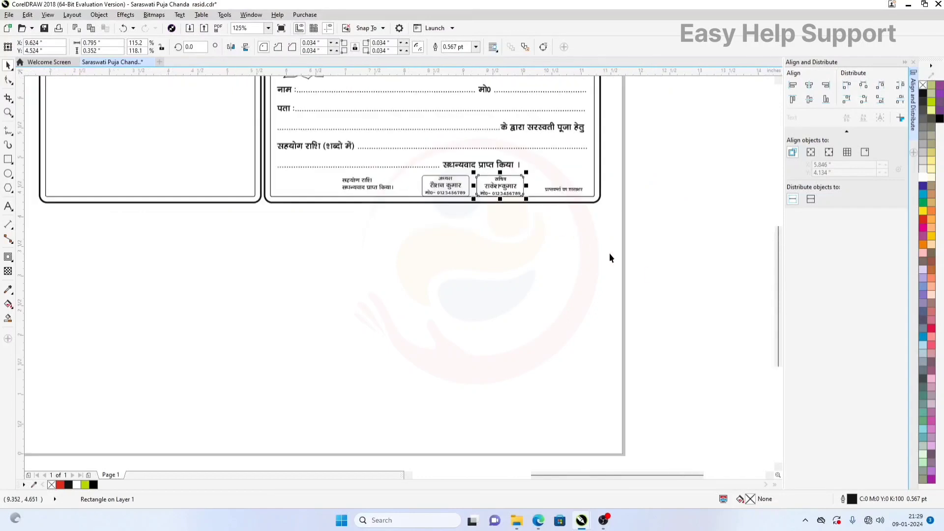
{"action": "left_click", "coordinate": [652, 268]}
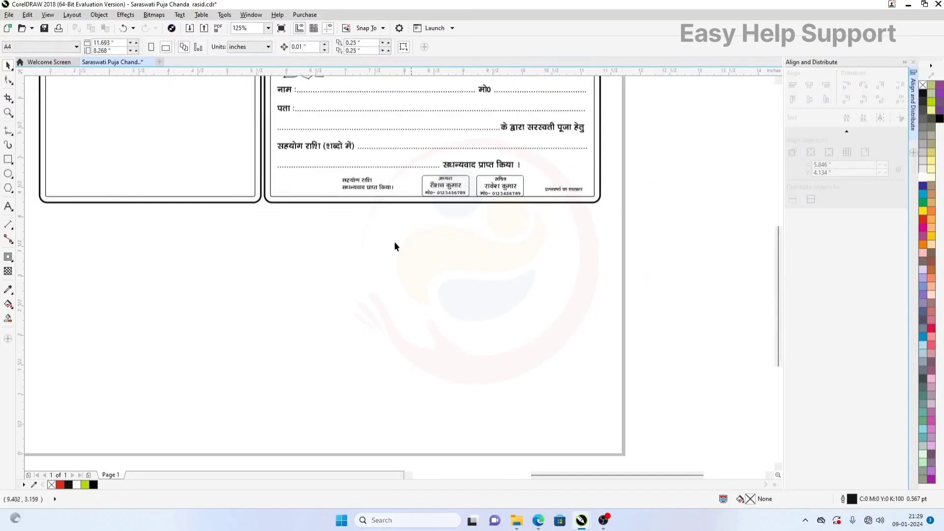
Step: Copy the rounded rectangle to the right frame's lower left corner and resize it to about 1.078 by 0.266 inches
{"action": "scroll", "coordinate": [286, 188], "scroll_direction": "up", "scroll_amount": 1}
{"action": "left_click_drag", "start_coordinate": [560, 184], "coordinate": [274, 186]}
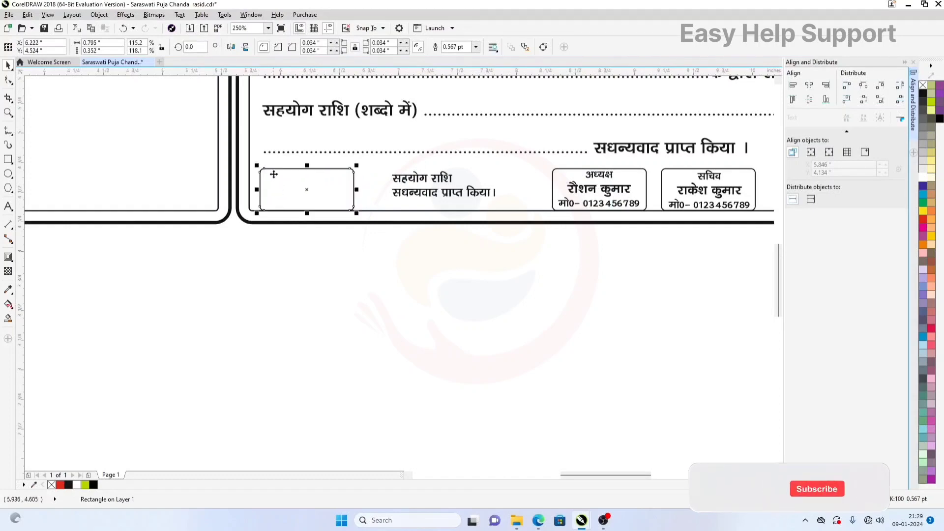
{"action": "scroll", "coordinate": [278, 174], "scroll_direction": "up", "scroll_amount": 1}
{"action": "left_click_drag", "start_coordinate": [335, 245], "coordinate": [334, 237]}
{"action": "left_click_drag", "start_coordinate": [433, 206], "coordinate": [471, 208]}
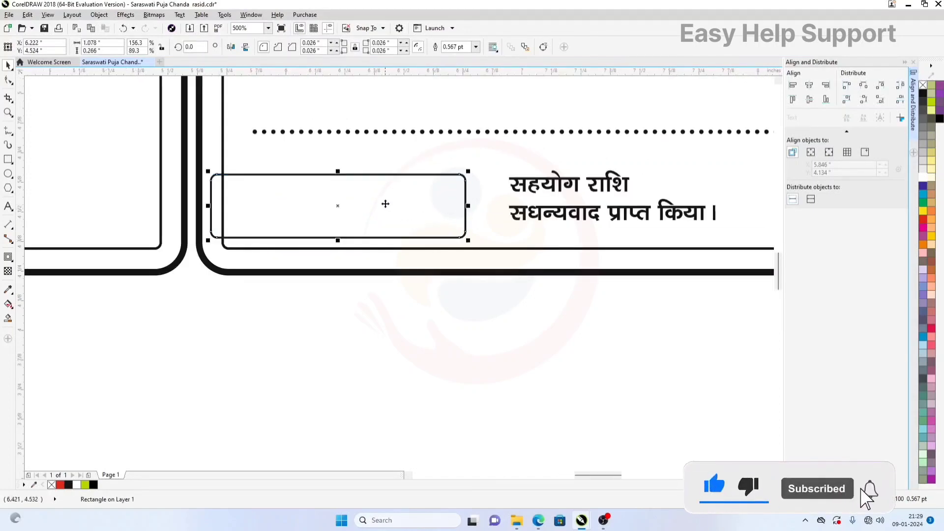
Step: Shift the wide box just inside the inner border and overlay a black-filled copy about 0.288 inches wide on its left end
{"action": "left_click_drag", "start_coordinate": [386, 205], "coordinate": [402, 205]}
{"action": "left_click", "coordinate": [384, 296]}
{"action": "left_click", "coordinate": [398, 214]}
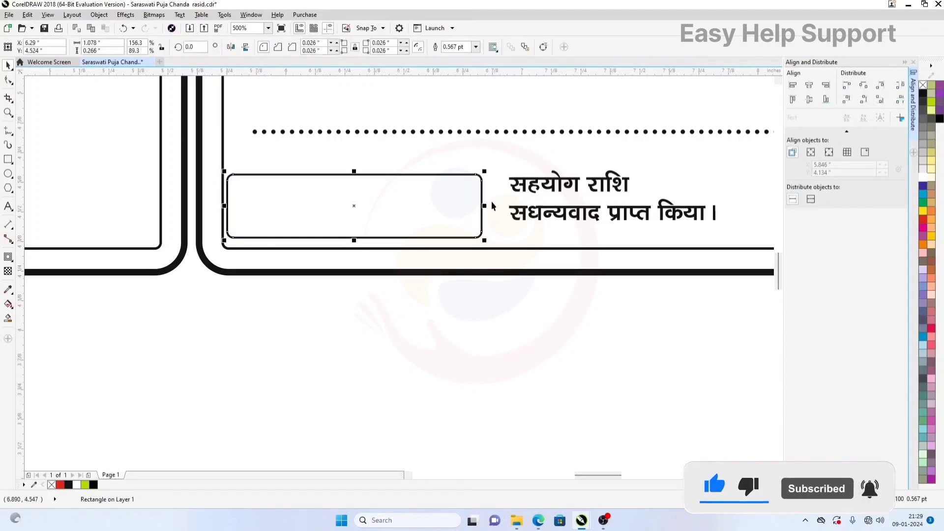
{"action": "left_click_drag", "start_coordinate": [483, 211], "coordinate": [298, 212]}
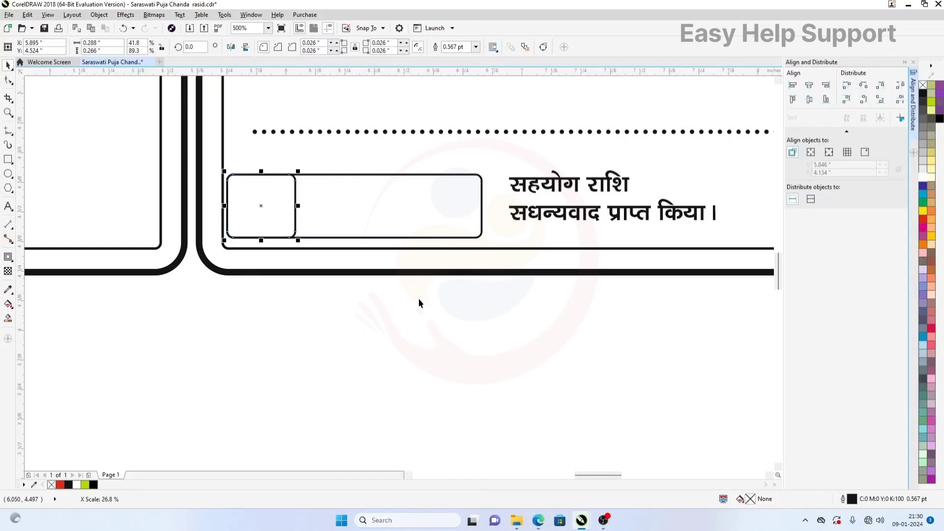
{"action": "left_click", "coordinate": [924, 93]}
Step: Copy the "सहयोग राशि सधन्यवाद प्राप्त किया।" text below the frame and replace the copy's wording with "रू0"
{"action": "left_click", "coordinate": [575, 192]}
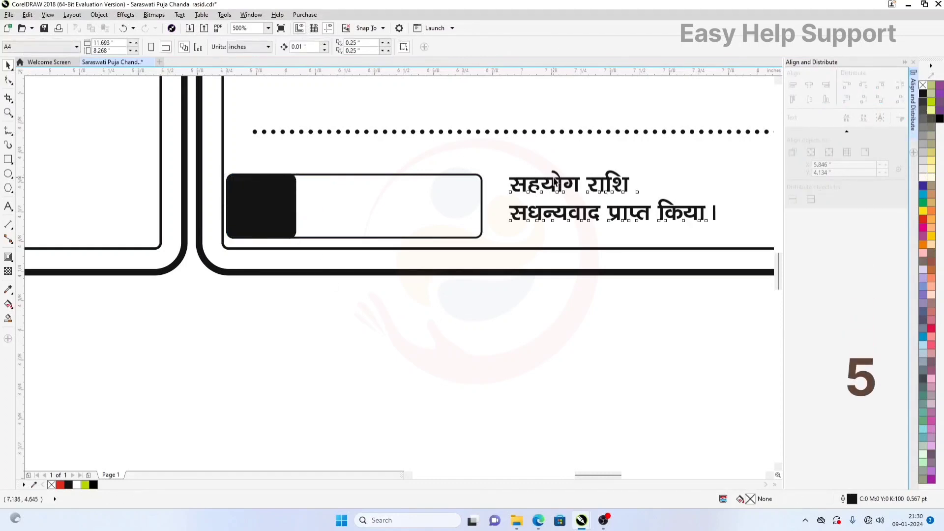
{"action": "left_click", "coordinate": [575, 191]}
{"action": "left_click_drag", "start_coordinate": [575, 191], "coordinate": [364, 360]}
{"action": "double_click", "coordinate": [347, 350]}
{"action": "key", "text": "ctrl+a"}
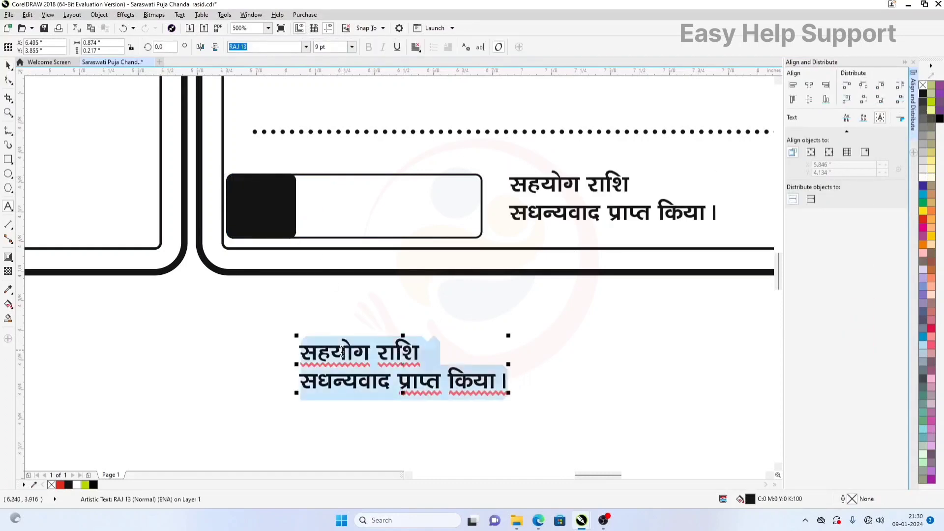
{"action": "type", "text": "रू0"}
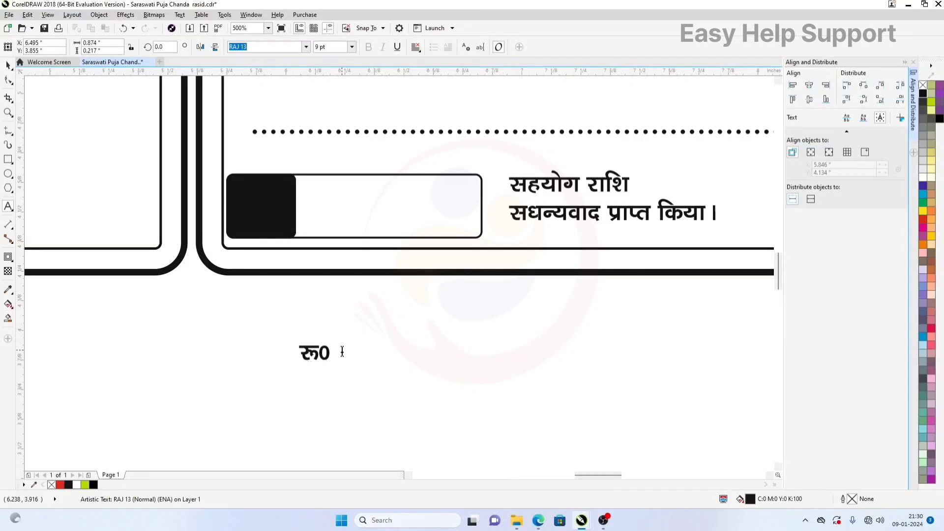
{"action": "left_click", "coordinate": [9, 65]}
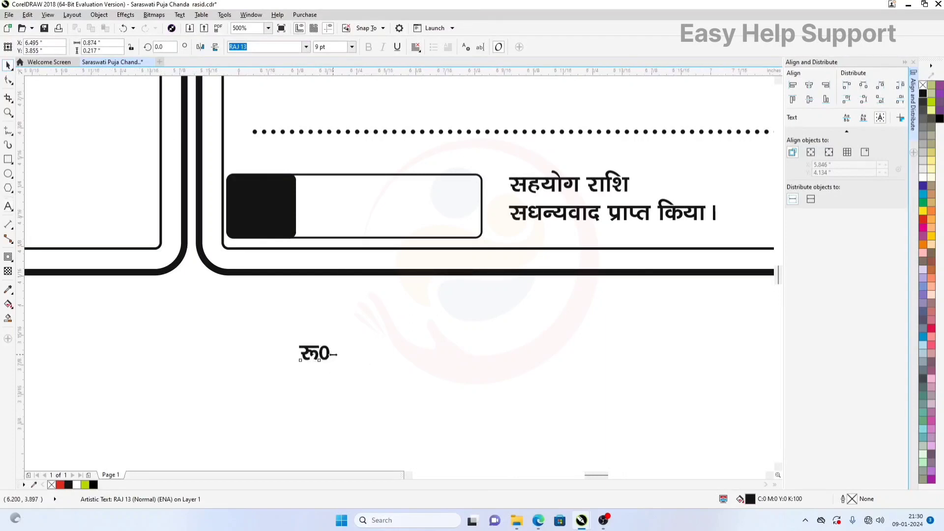
Step: Enlarge the "रू0" text to about 18.226 pt and set only its "0" to 12 pt
{"action": "scroll", "coordinate": [332, 333], "scroll_direction": "up", "scroll_amount": 2}
{"action": "left_click_drag", "start_coordinate": [332, 334], "coordinate": [356, 325], "text": "shift"}
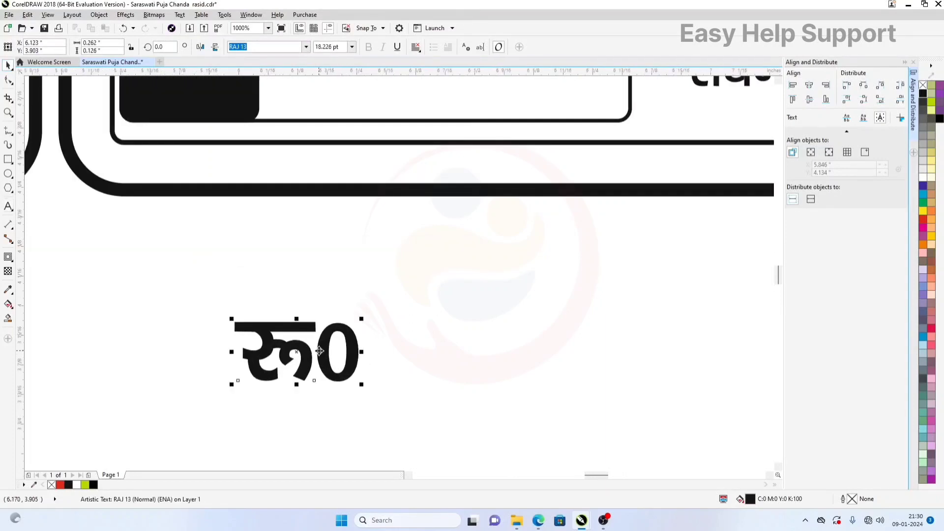
{"action": "double_click", "coordinate": [317, 350]}
{"action": "left_click_drag", "start_coordinate": [316, 350], "coordinate": [375, 362]}
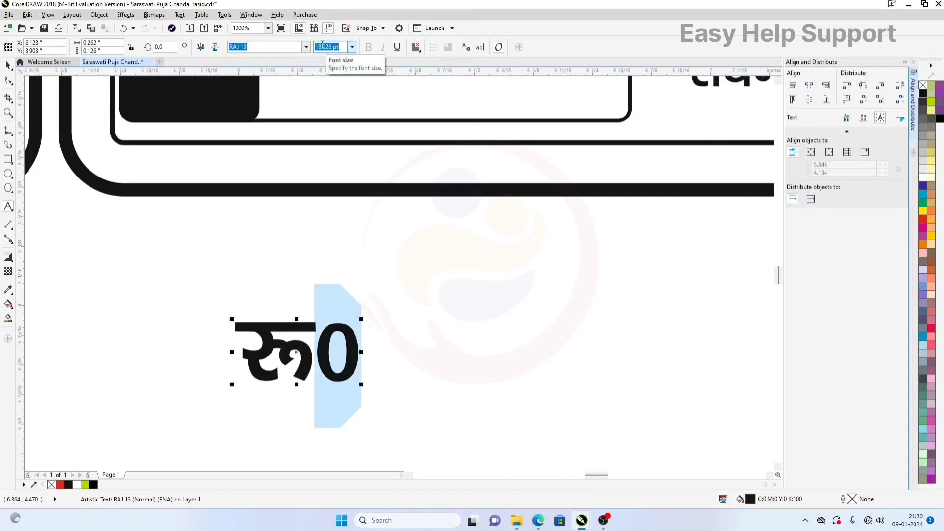
{"action": "type", "text": "12"}
{"action": "key", "text": "Return"}
{"action": "left_click", "coordinate": [9, 65]}
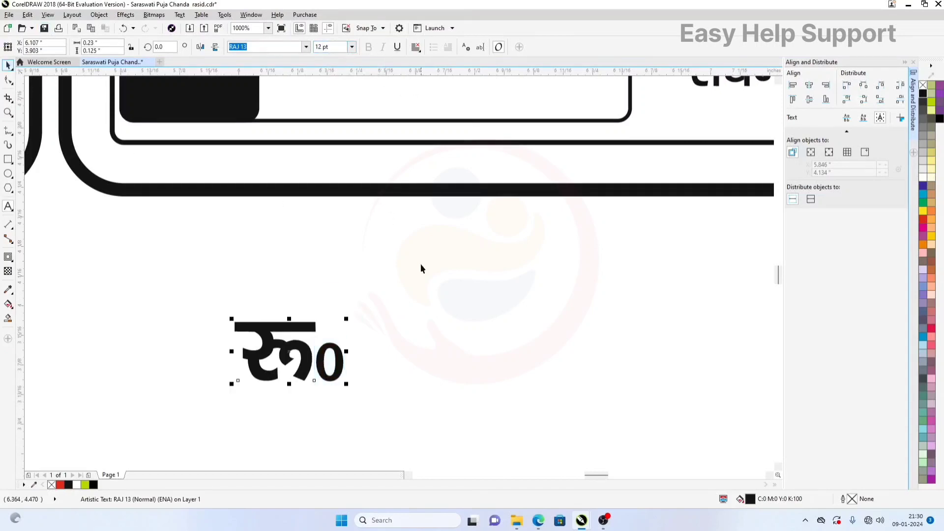
Step: Move the "रू0" text onto the black box, color it white and center it there horizontally and vertically
{"action": "scroll", "coordinate": [420, 264], "scroll_direction": "down", "scroll_amount": 2}
{"action": "left_click_drag", "start_coordinate": [334, 309], "coordinate": [304, 209]}
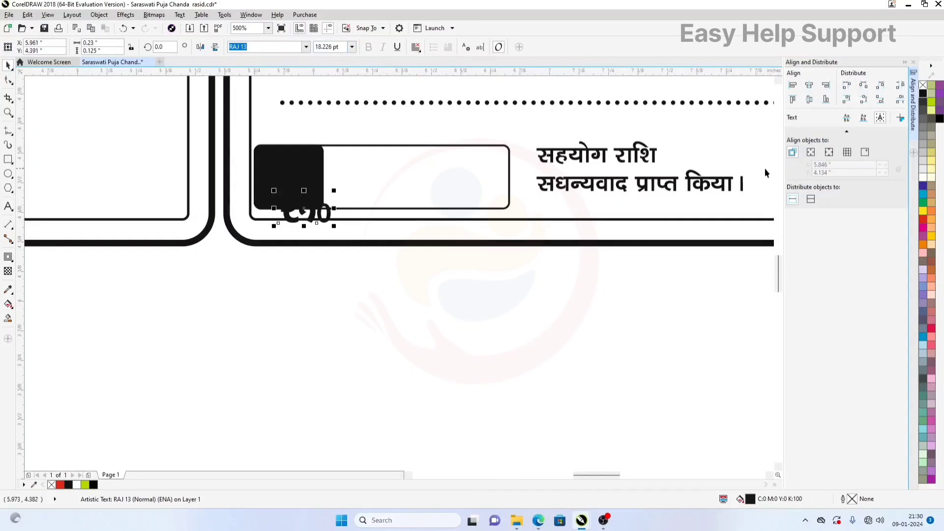
{"action": "left_click", "coordinate": [930, 177]}
{"action": "left_click", "coordinate": [298, 159], "text": "shift"}
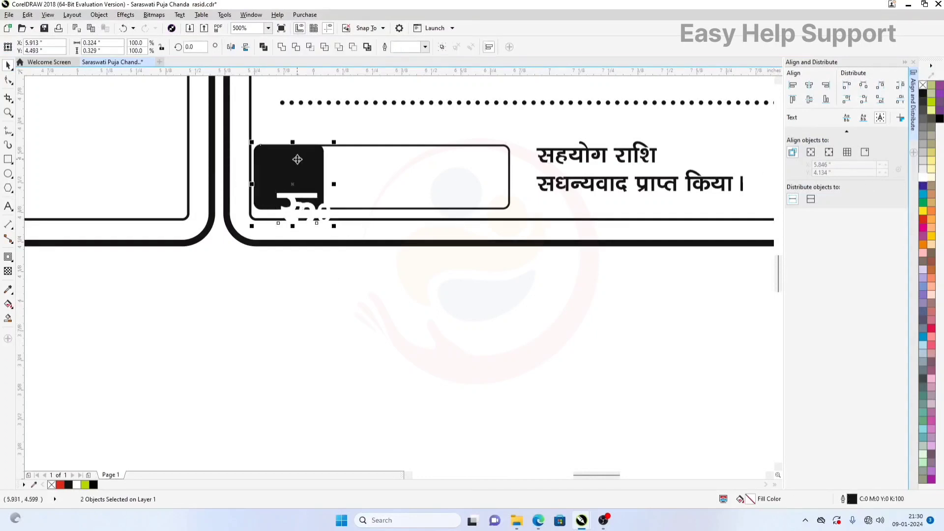
{"action": "left_click", "coordinate": [812, 101]}
{"action": "left_click", "coordinate": [810, 86]}
{"action": "left_click", "coordinate": [441, 311]}
{"action": "scroll", "coordinate": [279, 183], "scroll_direction": "up", "scroll_amount": 1}
{"action": "left_click", "coordinate": [285, 149]}
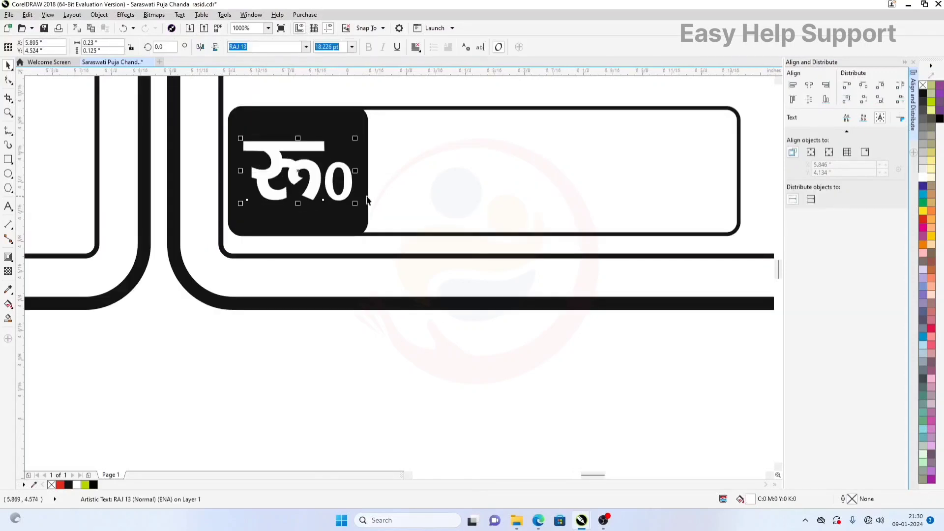
{"action": "scroll", "coordinate": [366, 199], "scroll_direction": "down", "scroll_amount": 1}
{"action": "left_click", "coordinate": [491, 286]}
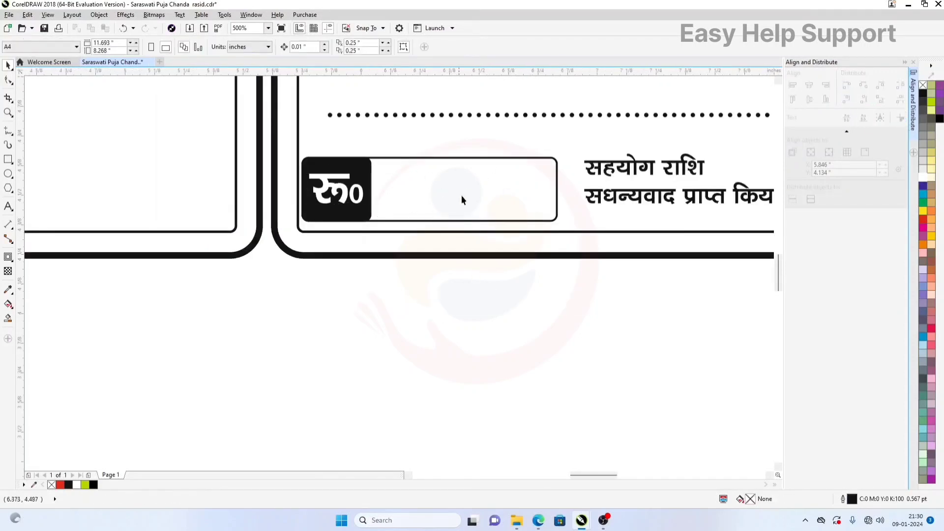
Step: Copy the Saraswati artwork to the left side of the left frame and scale it to about 1.116 by 1.352 inches
{"action": "scroll", "coordinate": [410, 243], "scroll_direction": "down", "scroll_amount": 1}
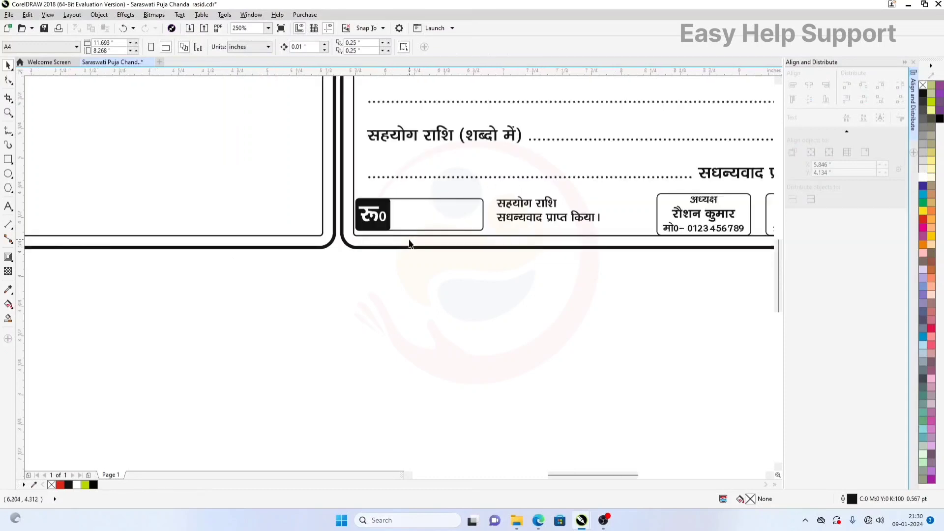
{"action": "scroll", "coordinate": [415, 228], "scroll_direction": "down", "scroll_amount": 1}
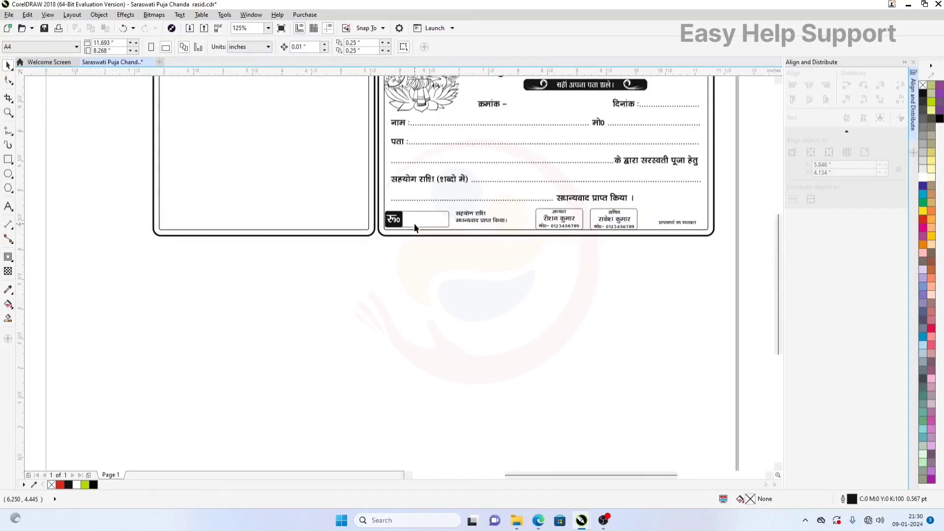
{"action": "scroll", "coordinate": [410, 221], "scroll_direction": "up", "scroll_amount": 1}
{"action": "scroll", "coordinate": [395, 238], "scroll_direction": "down", "scroll_amount": 1}
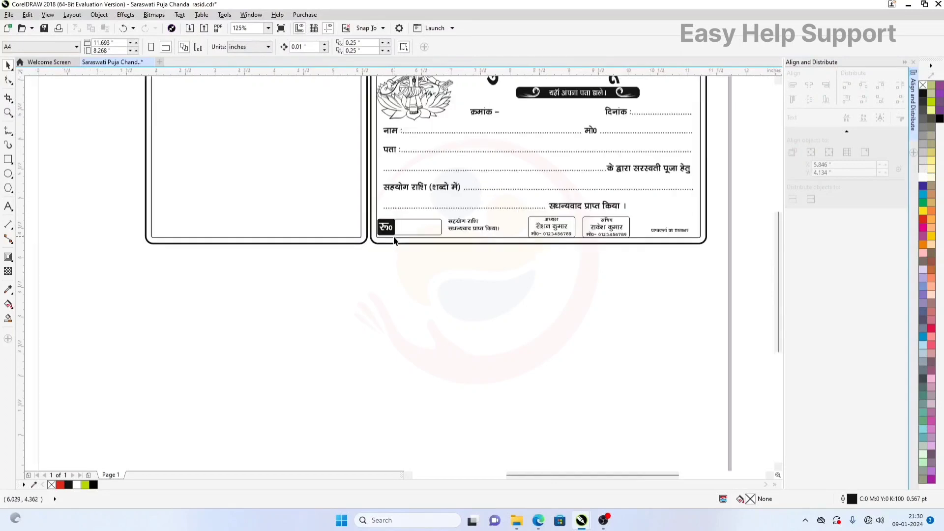
{"action": "scroll", "coordinate": [406, 248], "scroll_direction": "down", "scroll_amount": 1}
{"action": "scroll", "coordinate": [338, 170], "scroll_direction": "up", "scroll_amount": 1}
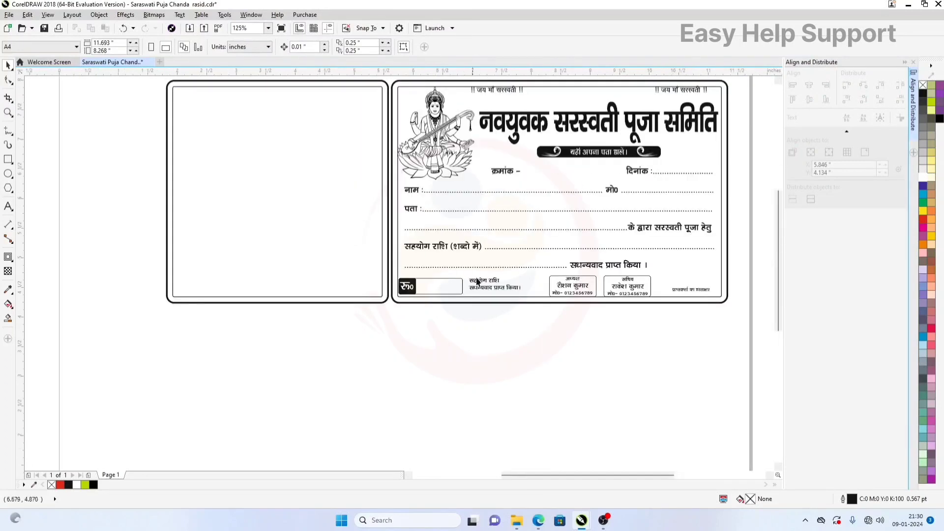
{"action": "left_click", "coordinate": [445, 126]}
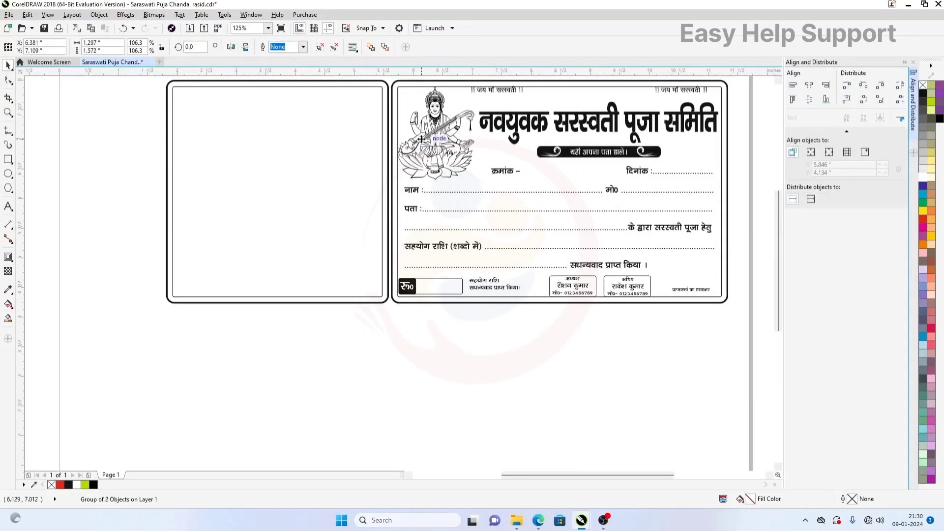
{"action": "left_click", "coordinate": [371, 145], "text": "shift"}
{"action": "left_click", "coordinate": [794, 86]}
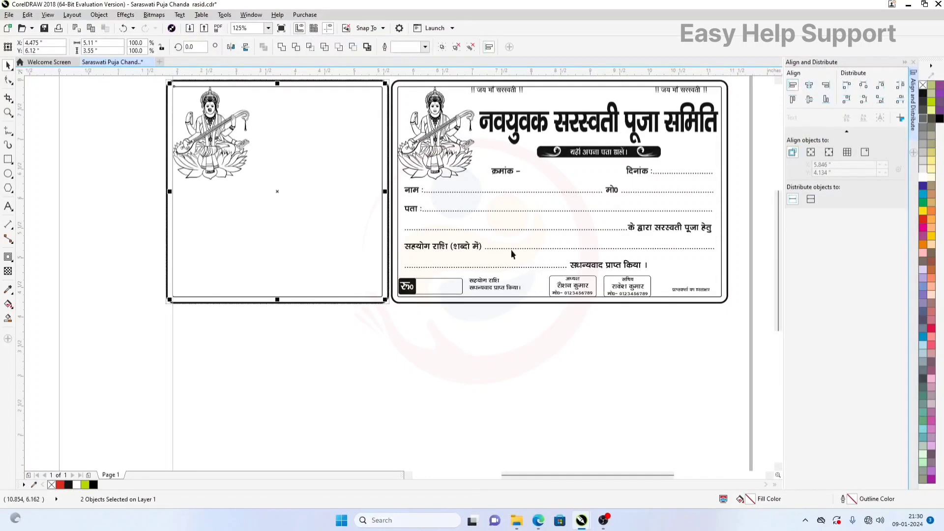
{"action": "left_click", "coordinate": [409, 383]}
{"action": "left_click", "coordinate": [217, 143]}
{"action": "left_click_drag", "start_coordinate": [252, 182], "coordinate": [240, 167]}
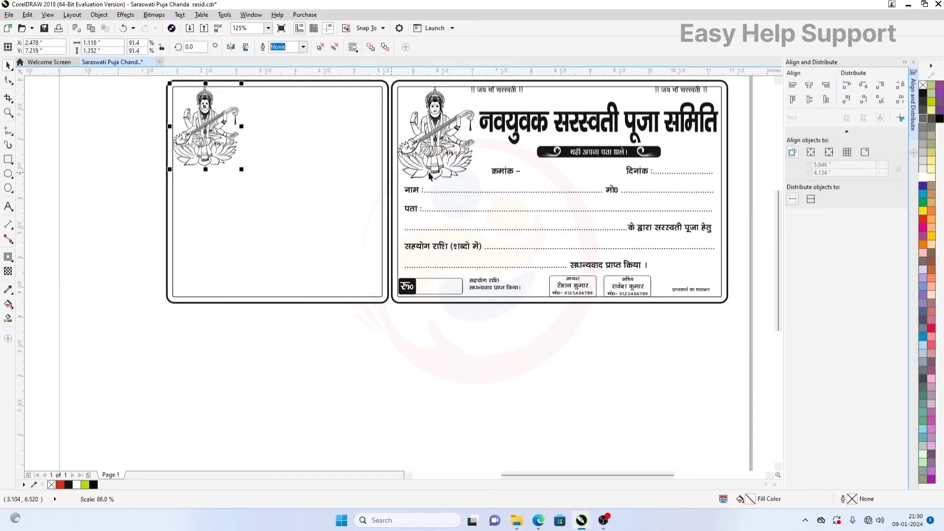
Step: Copy the "!! जय माँ सरस्वती !!" line and the title into the left frame, breaking the title after "नवयुवक"
{"action": "left_click_drag", "start_coordinate": [521, 91], "coordinate": [331, 91]}
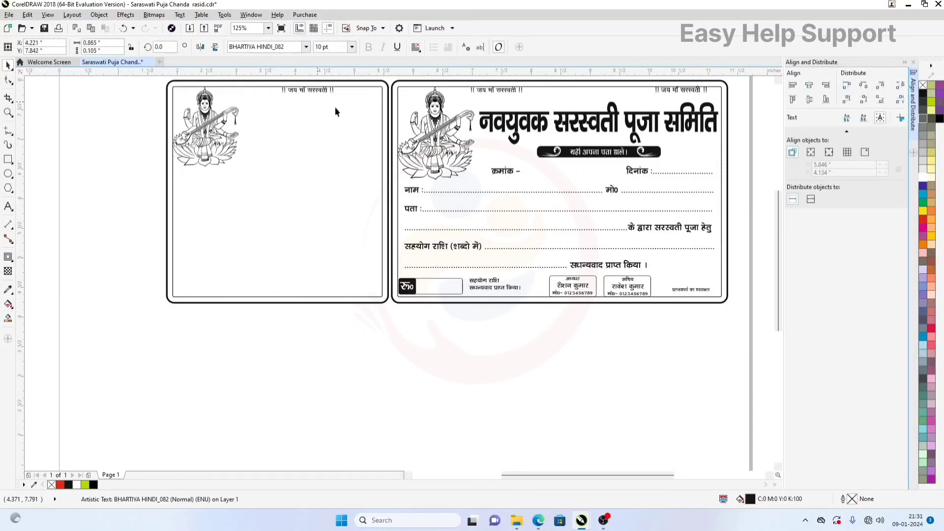
{"action": "left_click_drag", "start_coordinate": [563, 119], "coordinate": [333, 119]}
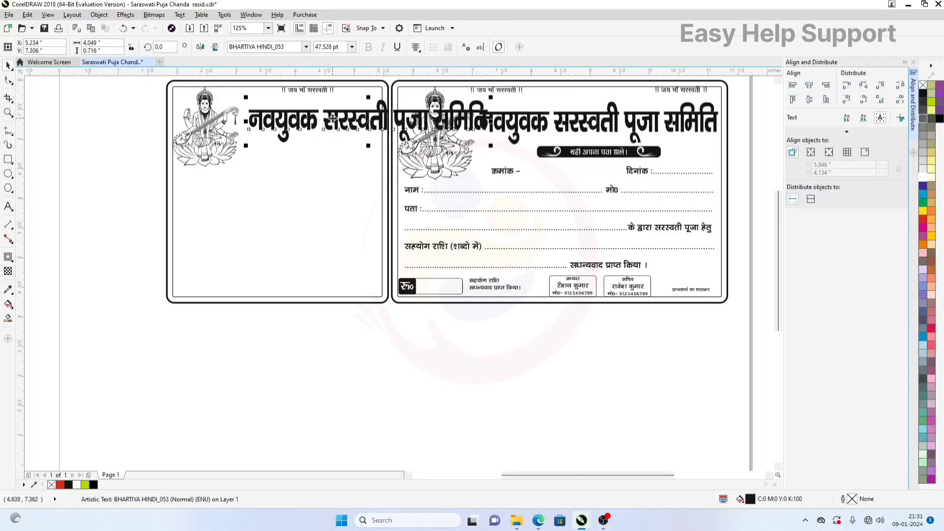
{"action": "double_click", "coordinate": [326, 112]}
{"action": "key", "text": "Return"}
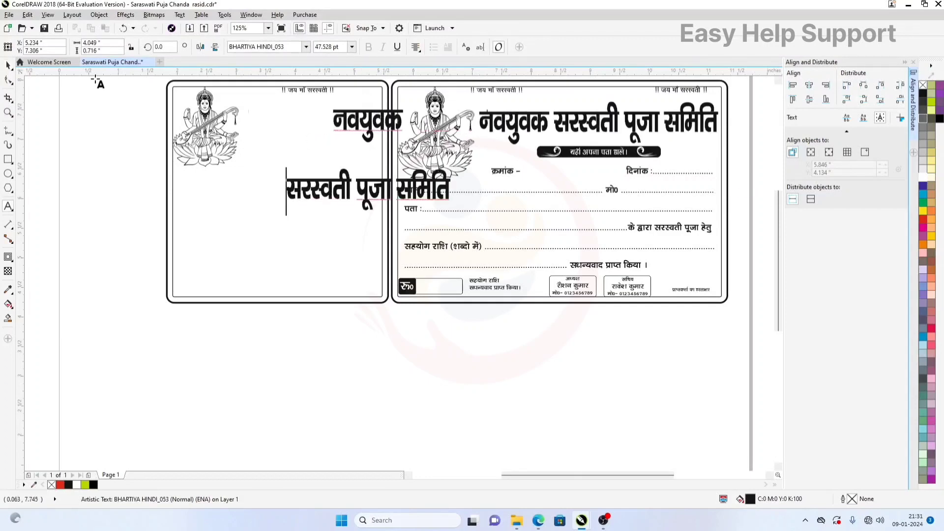
Step: Tighten the line and character spacing of the two-line title with the Shape tool
{"action": "left_click", "coordinate": [7, 64]}
{"action": "left_click", "coordinate": [8, 79]}
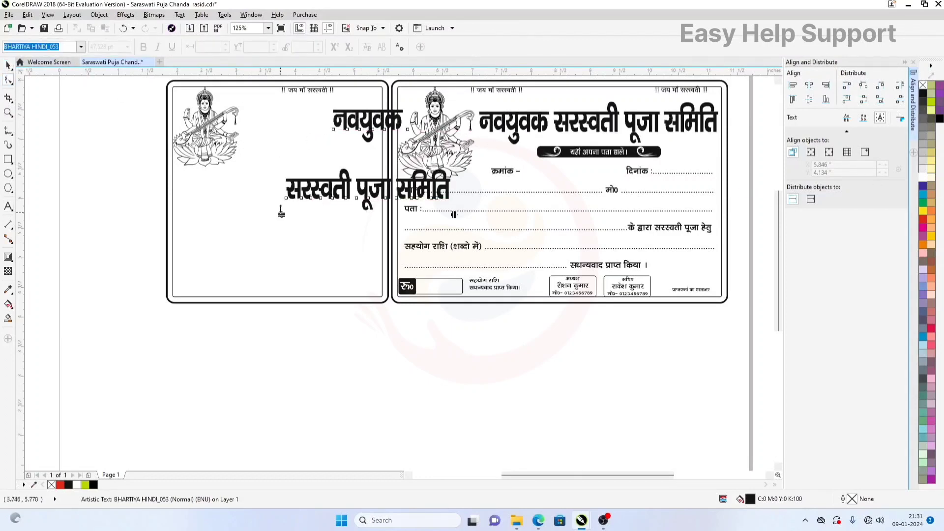
{"action": "left_click_drag", "start_coordinate": [281, 212], "coordinate": [214, 175]}
{"action": "left_click", "coordinate": [7, 64]}
Step: Scale the two-line title to about 31.556 pt and place it beside the Saraswati artwork in the left frame
{"action": "scroll", "coordinate": [281, 118], "scroll_direction": "up", "scroll_amount": 2}
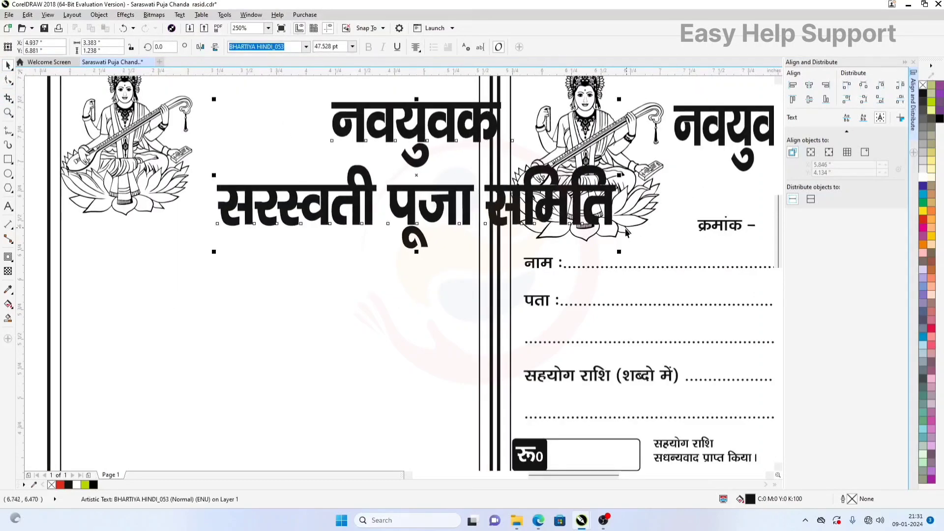
{"action": "left_click_drag", "start_coordinate": [620, 251], "coordinate": [489, 221]}
{"action": "scroll", "coordinate": [487, 224], "scroll_direction": "down", "scroll_amount": 2}
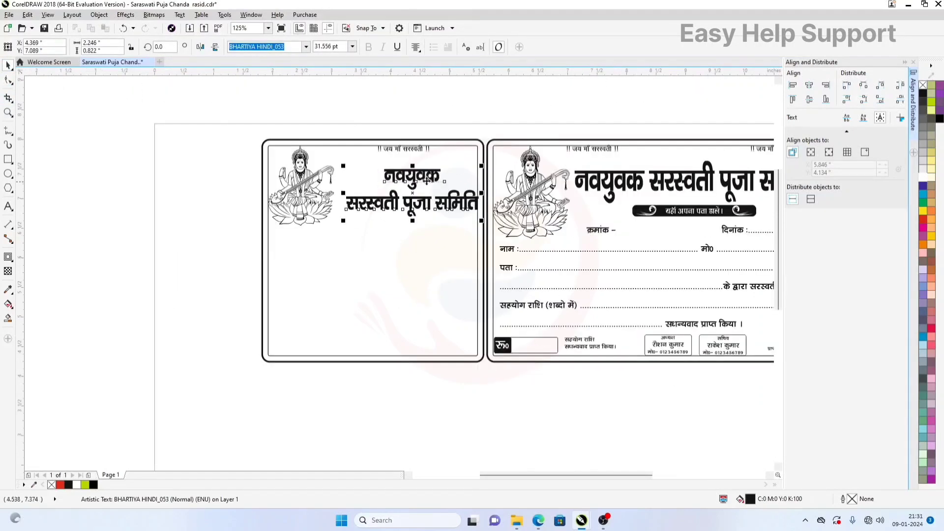
{"action": "scroll", "coordinate": [420, 176], "scroll_direction": "up", "scroll_amount": 2}
{"action": "left_click_drag", "start_coordinate": [420, 175], "coordinate": [410, 168]}
{"action": "scroll", "coordinate": [275, 126], "scroll_direction": "down", "scroll_amount": 2}
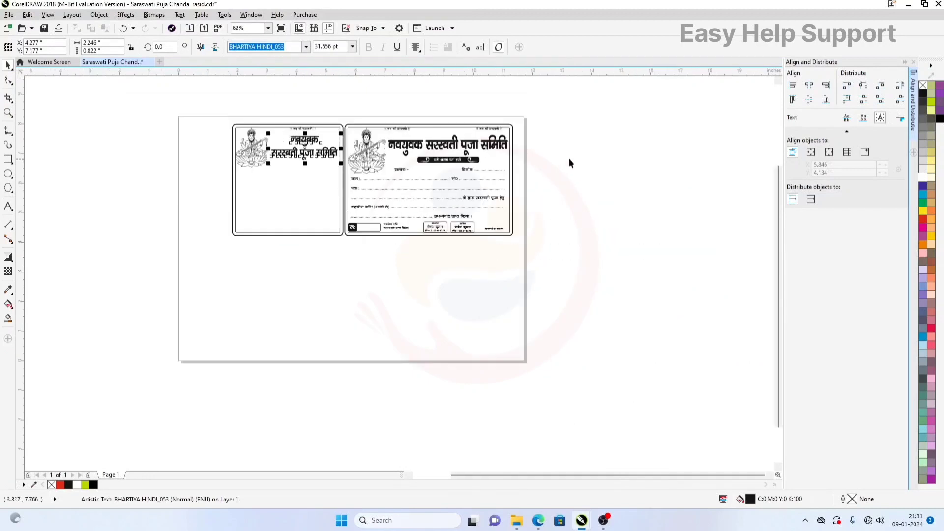
Step: Copy the black "यहाँ अपना पता डालें।" banner with its ornaments to just below the left frame's title
{"action": "left_click_drag", "start_coordinate": [570, 152], "coordinate": [155, 175]}
{"action": "scroll", "coordinate": [445, 158], "scroll_direction": "up", "scroll_amount": 1}
{"action": "scroll", "coordinate": [445, 136], "scroll_direction": "down", "scroll_amount": 1}
{"action": "left_click", "coordinate": [252, 161]}
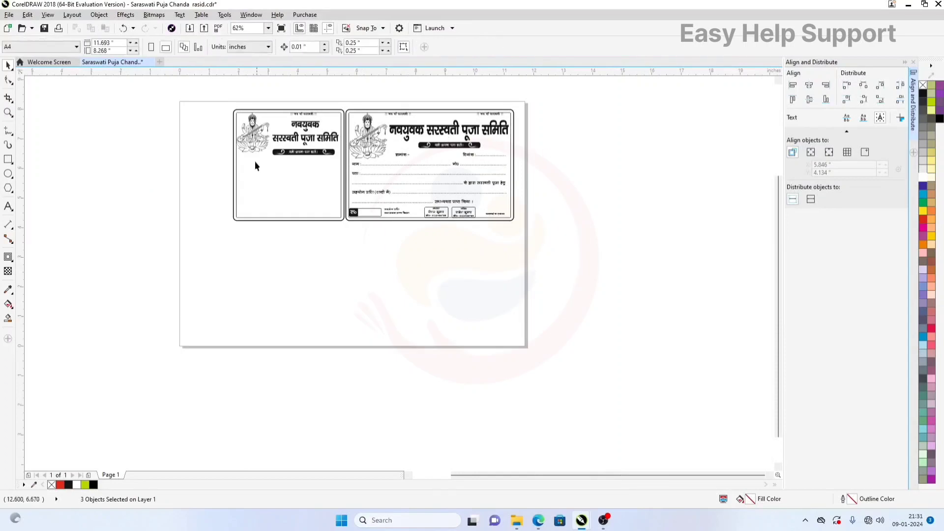
Step: Copy the form lines text block into the left frame and set its font size to 10 pt
{"action": "scroll", "coordinate": [251, 159], "scroll_direction": "up", "scroll_amount": 1}
{"action": "left_click_drag", "start_coordinate": [467, 167], "coordinate": [251, 179]}
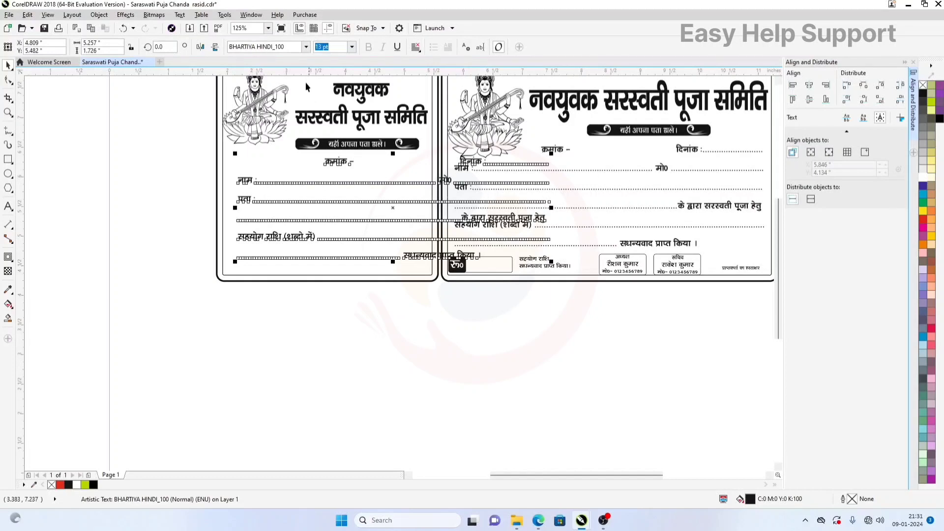
{"action": "type", "text": "10"}
{"action": "key", "text": "Return"}
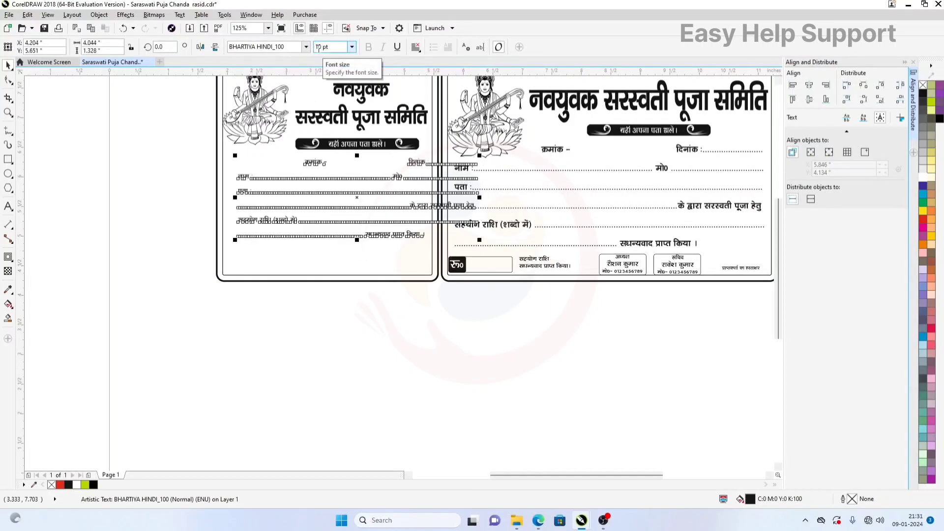
Step: Move the copied form lines closer to the left frame's inner border and remove spaces before "क्रमांक"
{"action": "scroll", "coordinate": [377, 187], "scroll_direction": "up", "scroll_amount": 1}
{"action": "left_click_drag", "start_coordinate": [319, 157], "coordinate": [200, 156]}
{"action": "double_click", "coordinate": [282, 155]}
{"action": "key", "text": "BackSpace"}
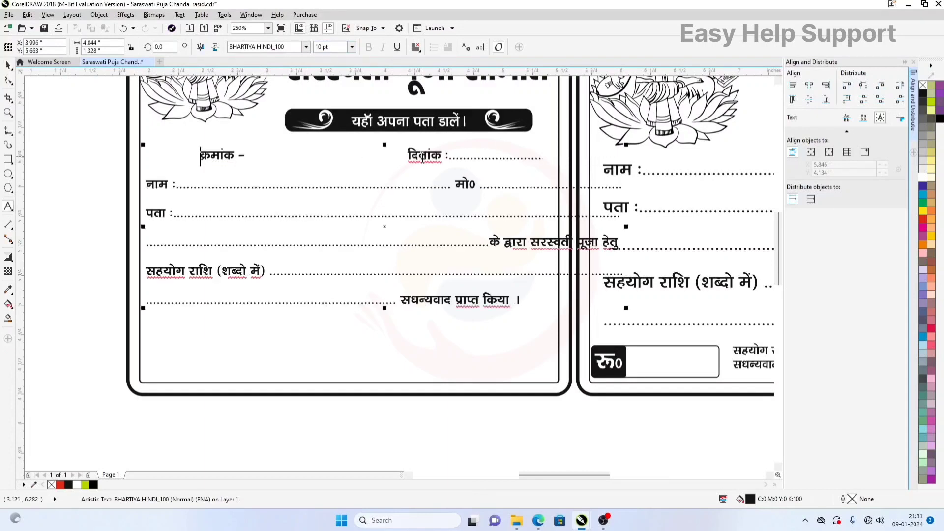
Step: Shift "दिनांक" toward the left frame's inner border and shorten the dots after "नाम" so "मो0" fits inside
{"action": "left_click", "coordinate": [372, 163]}
{"action": "left_click_drag", "start_coordinate": [434, 190], "coordinate": [380, 188]}
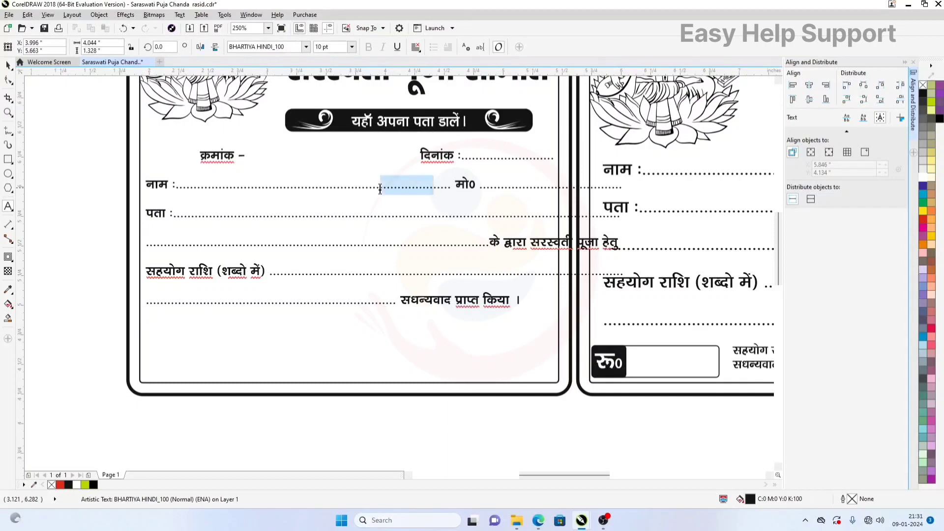
{"action": "key", "text": "BackSpace"}
{"action": "key", "text": "BackSpace"}
{"action": "key", "text": "BackSpace"}
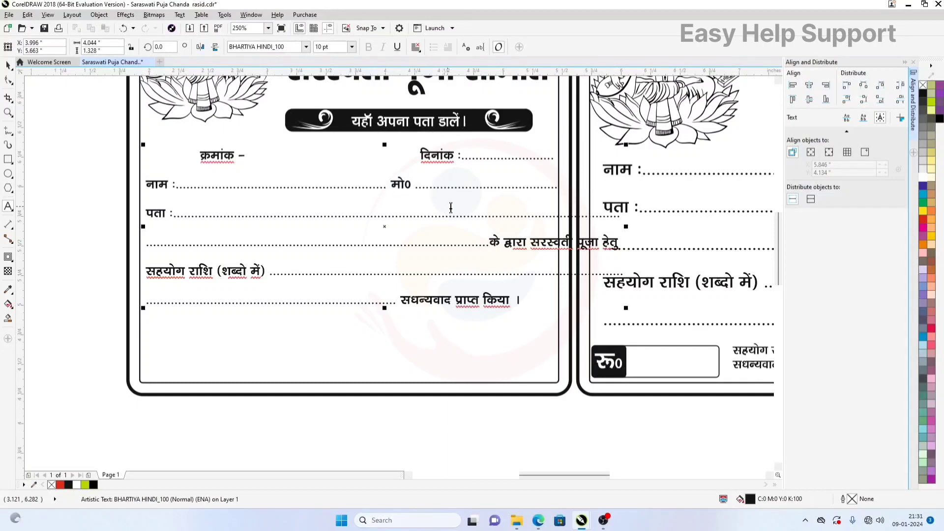
{"action": "key", "text": "BackSpace"}
Step: Trim the dotted "पता" line and the dots before "के द्वारा सरस्वती पूजा हेतु" to fit the left frame
{"action": "left_click_drag", "start_coordinate": [551, 217], "coordinate": [626, 217]}
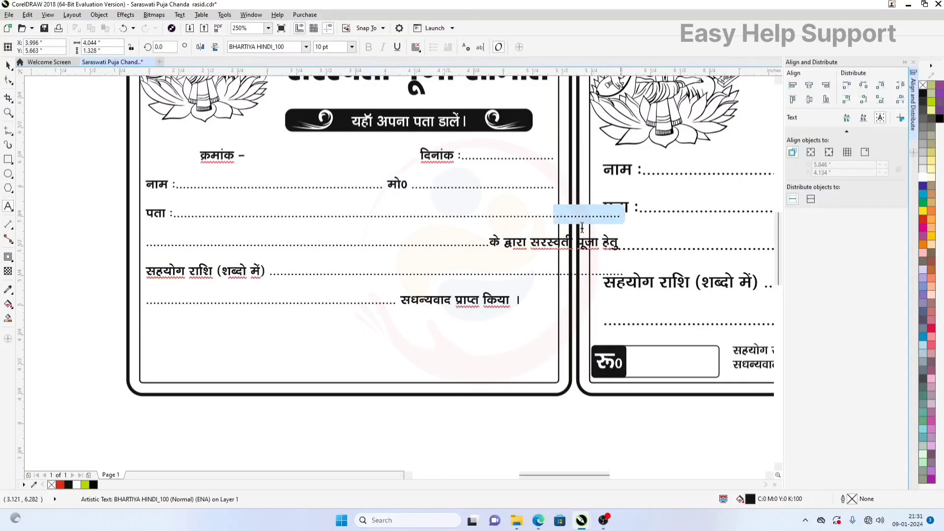
{"action": "key", "text": "BackSpace"}
{"action": "left_click_drag", "start_coordinate": [475, 244], "coordinate": [404, 246]}
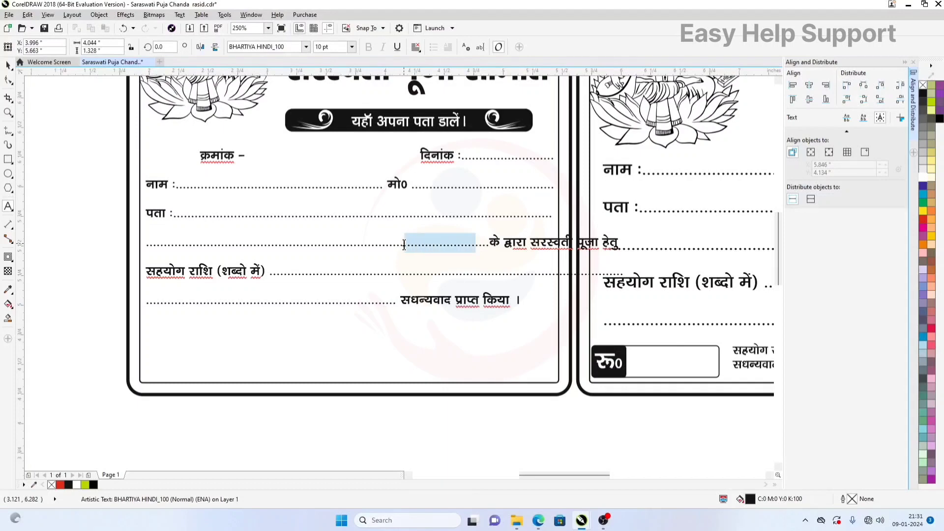
{"action": "key", "text": "BackSpace"}
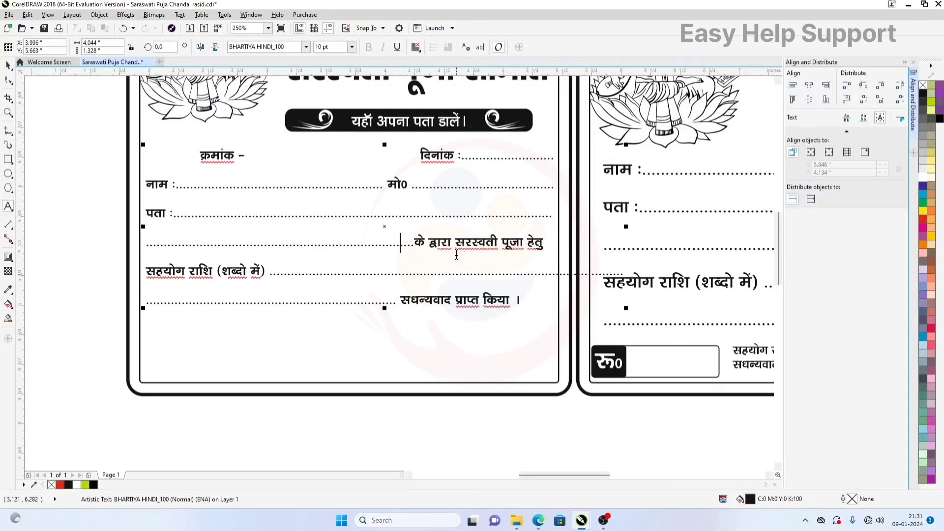
{"action": "type", "text": "...."}
Step: Shorten the dots after "सहयोग राशि (शब्दो में)" and centre the form text block horizontally within the left frame
{"action": "left_click_drag", "start_coordinate": [556, 279], "coordinate": [652, 280]}
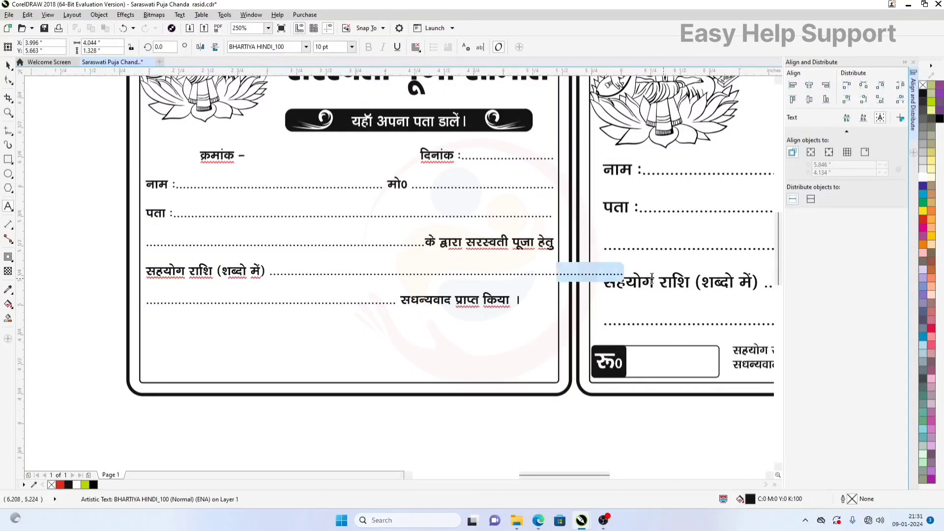
{"action": "key", "text": "BackSpace"}
{"action": "key", "text": "ctrl+space"}
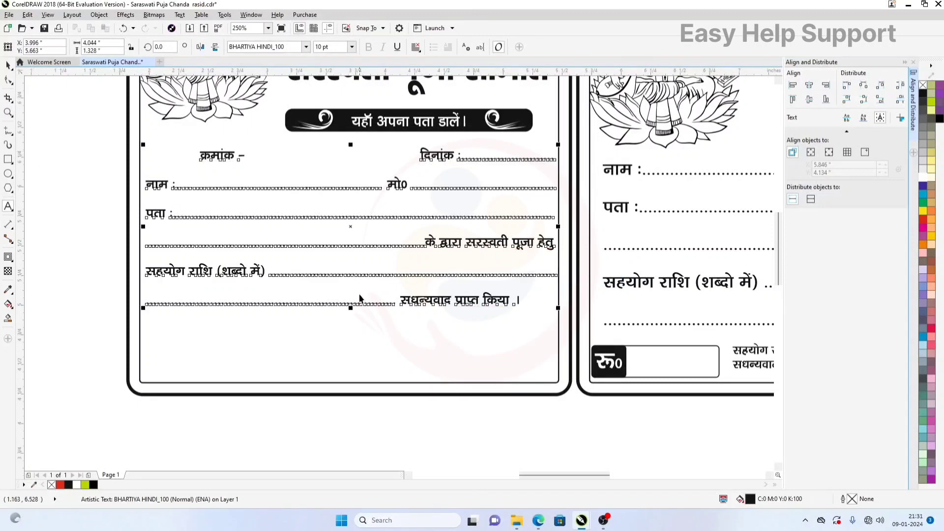
{"action": "left_click", "coordinate": [334, 333], "text": "shift"}
{"action": "key", "text": "Escape"}
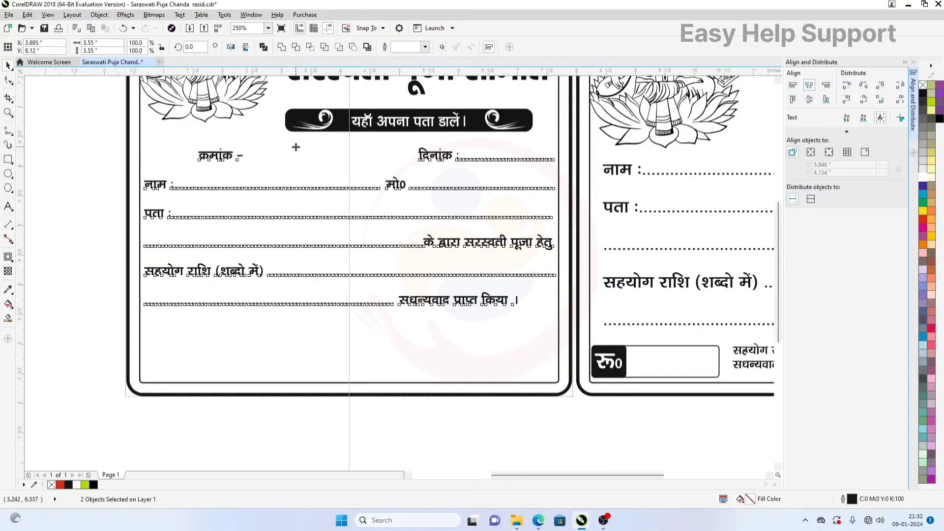
Step: Copy the "रू0" box, the "सहयोग राशि सधन्यवाद प्राप्त किया।" text and the recipient's signature label to the base of the left frame
{"action": "scroll", "coordinate": [296, 148], "scroll_direction": "down", "scroll_amount": 3}
{"action": "left_click_drag", "start_coordinate": [478, 253], "coordinate": [255, 254]}
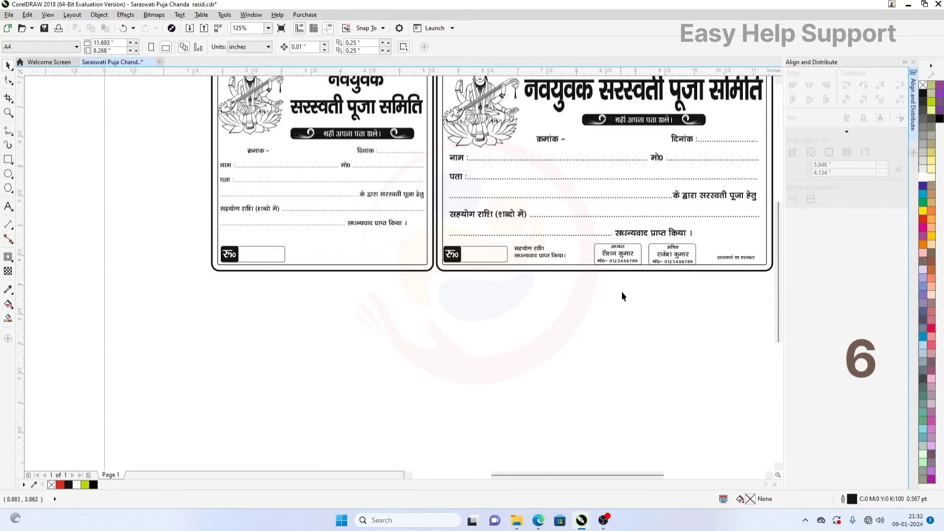
{"action": "left_click", "coordinate": [541, 255]}
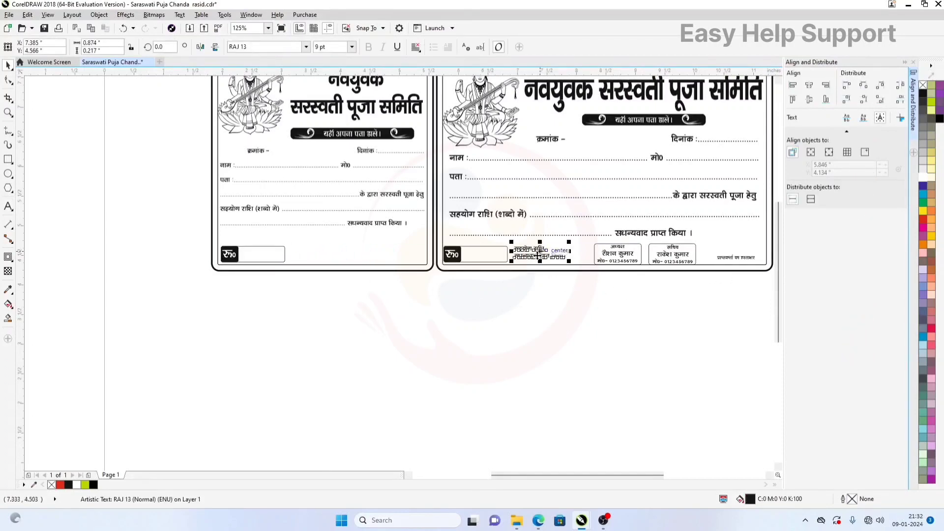
{"action": "left_click_drag", "start_coordinate": [540, 255], "coordinate": [319, 254]}
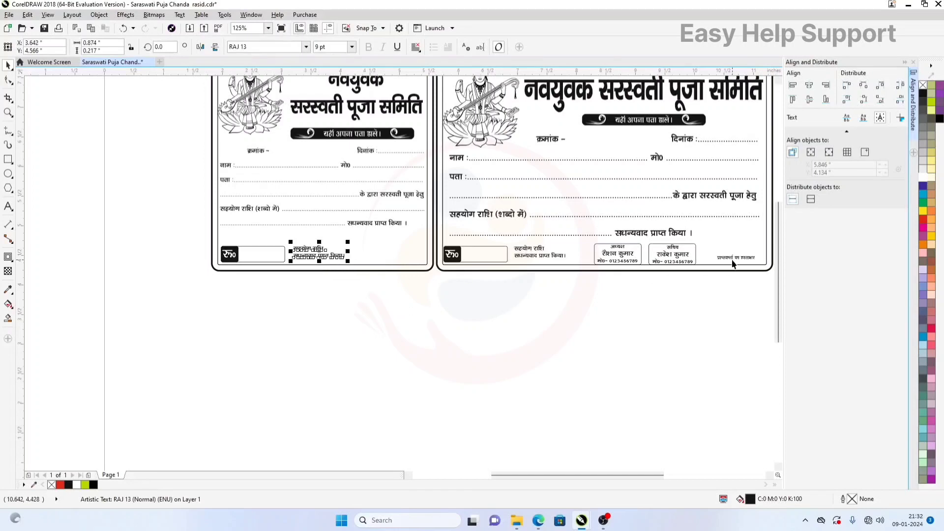
{"action": "left_click_drag", "start_coordinate": [732, 265], "coordinate": [401, 253]}
{"action": "scroll", "coordinate": [384, 263], "scroll_direction": "down", "scroll_amount": 1}
{"action": "left_click", "coordinate": [655, 295]}
{"action": "scroll", "coordinate": [498, 193], "scroll_direction": "up", "scroll_amount": 1}
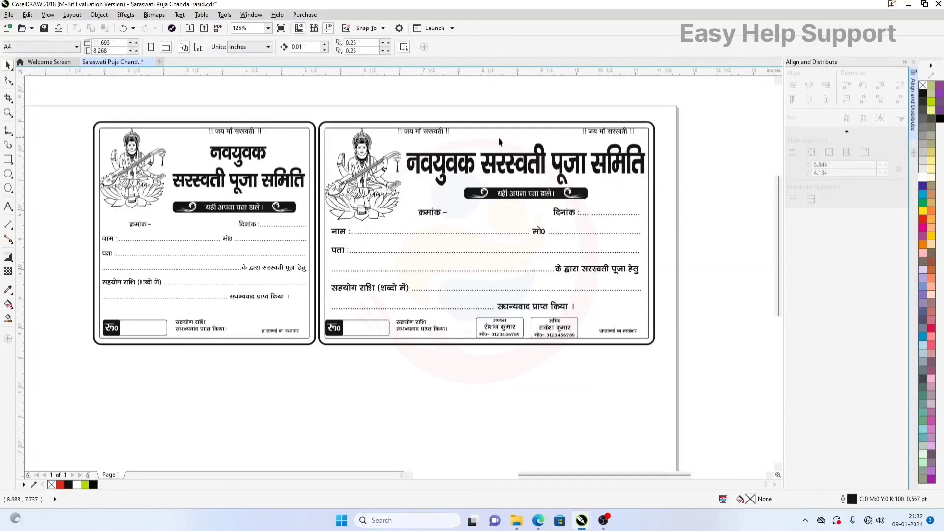
Step: Delete the thin 0.75 pt inner border rectangles from both receipt frames
{"action": "left_click", "coordinate": [499, 137]}
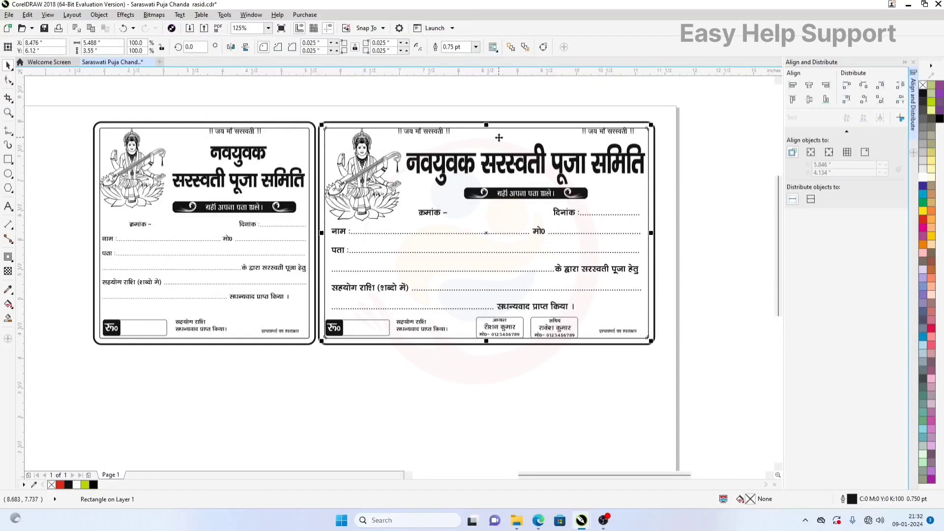
{"action": "left_click", "coordinate": [476, 109]}
{"action": "left_click", "coordinate": [489, 132]}
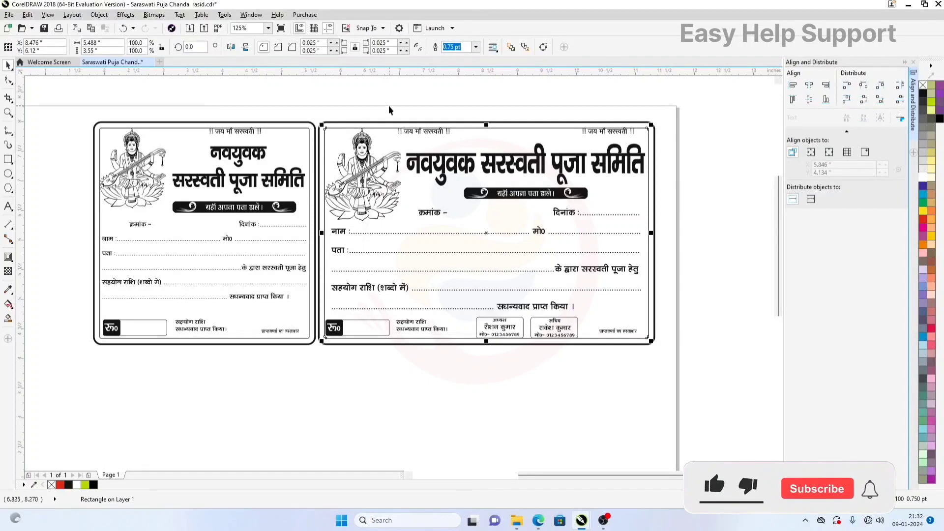
{"action": "left_click", "coordinate": [304, 144], "text": "shift"}
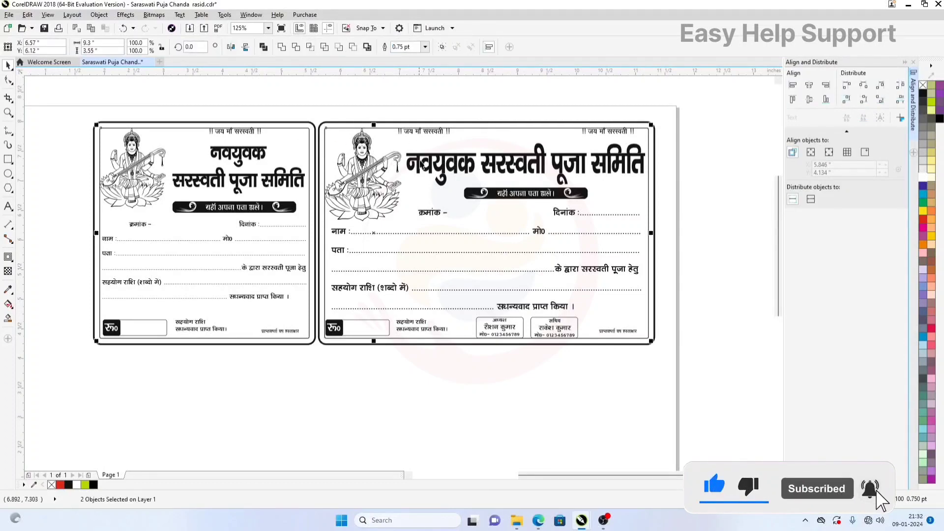
{"action": "left_click", "coordinate": [718, 181]}
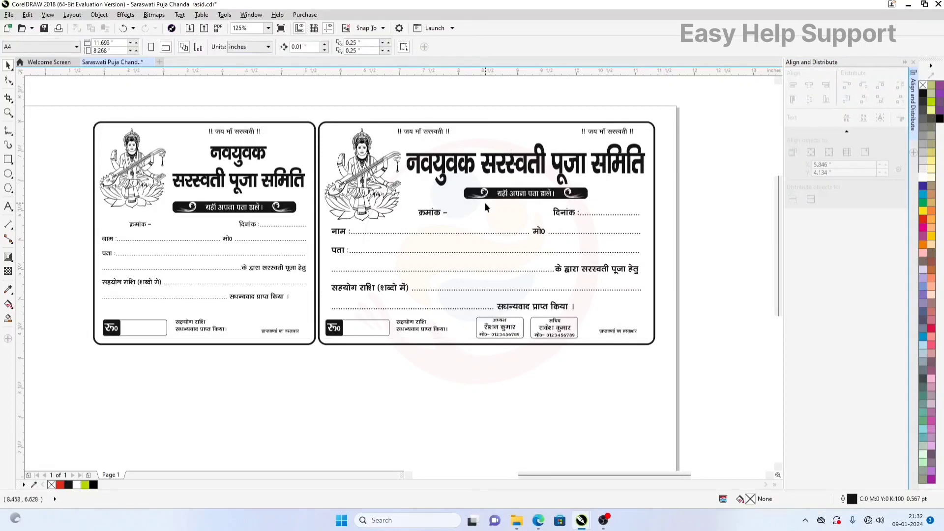
Step: Close the Align and Distribute docker and preview the complete receipt and counterfoil full screen
{"action": "scroll", "coordinate": [486, 207], "scroll_direction": "up", "scroll_amount": 1}
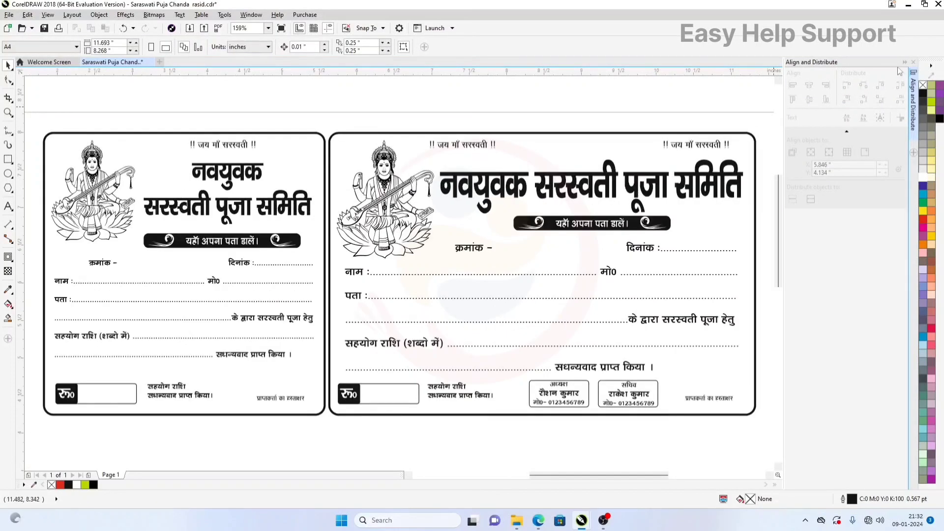
{"action": "left_click", "coordinate": [913, 63]}
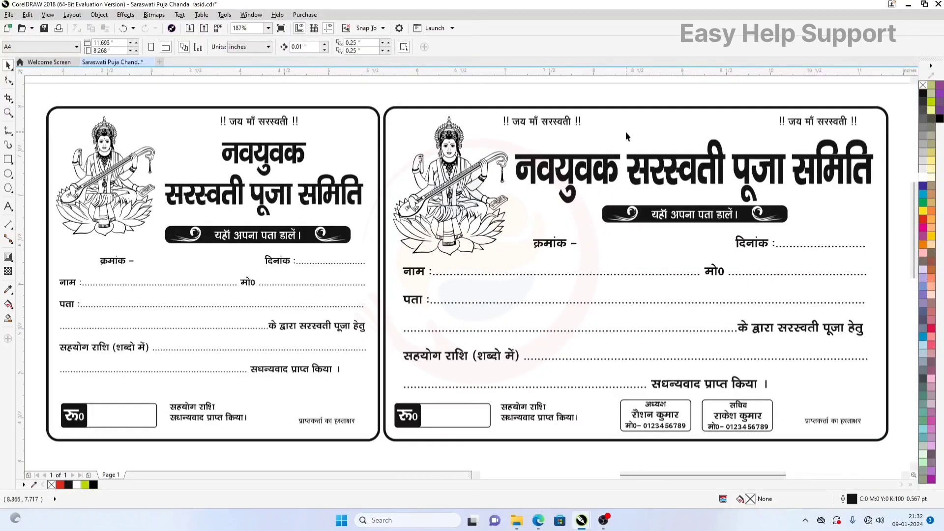
{"action": "key", "text": "F9"}
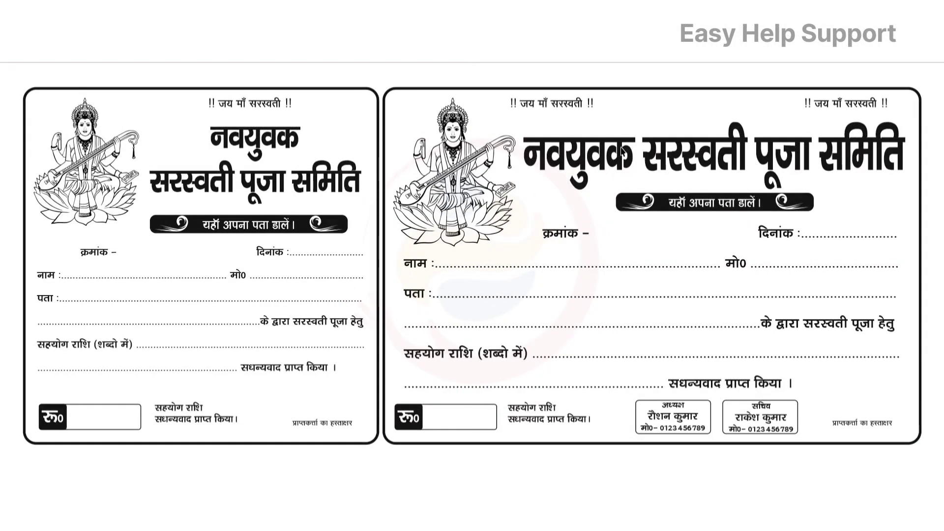